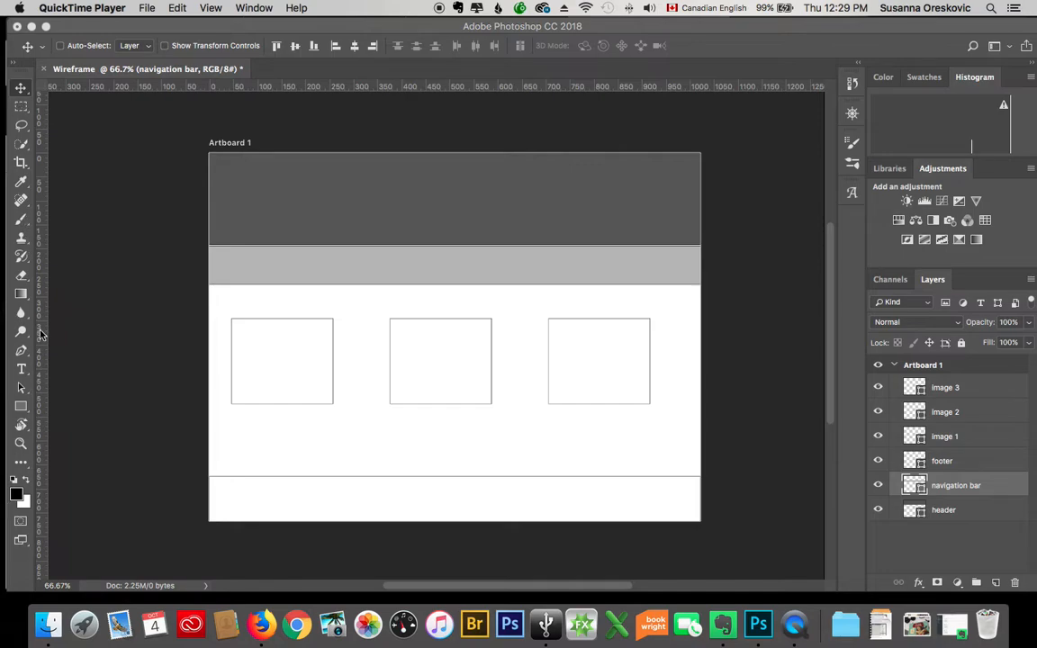
- Add a horizontal text label reading "1024 x" near the lower-left corner of the header
scroll(12, 496, "right", 1)
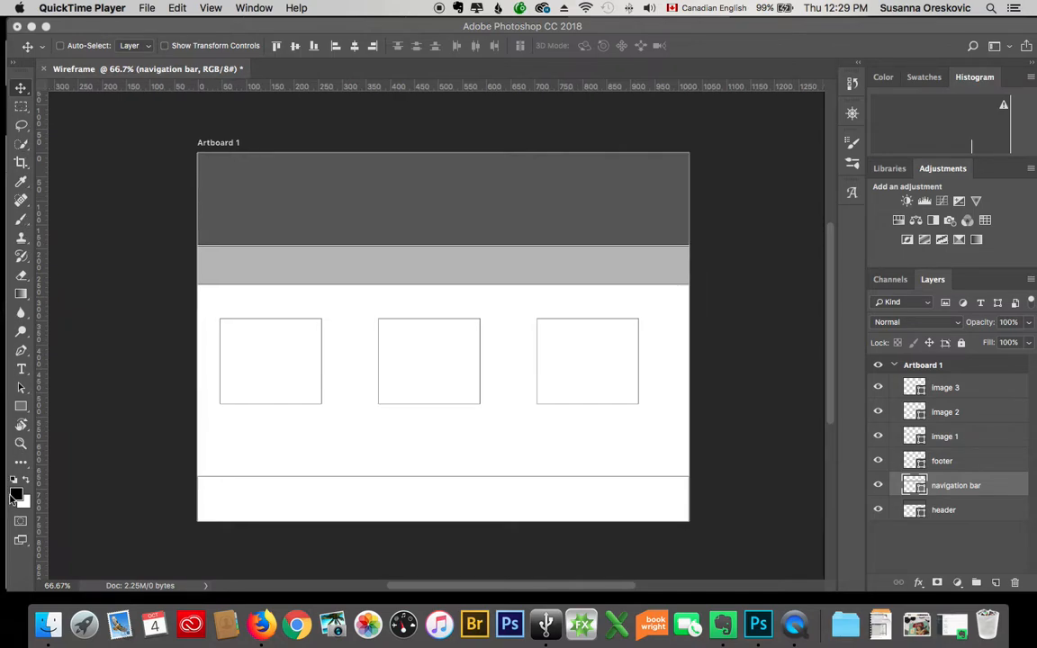
left_click(20, 374)
left_click_drag(20, 375, 22, 377)
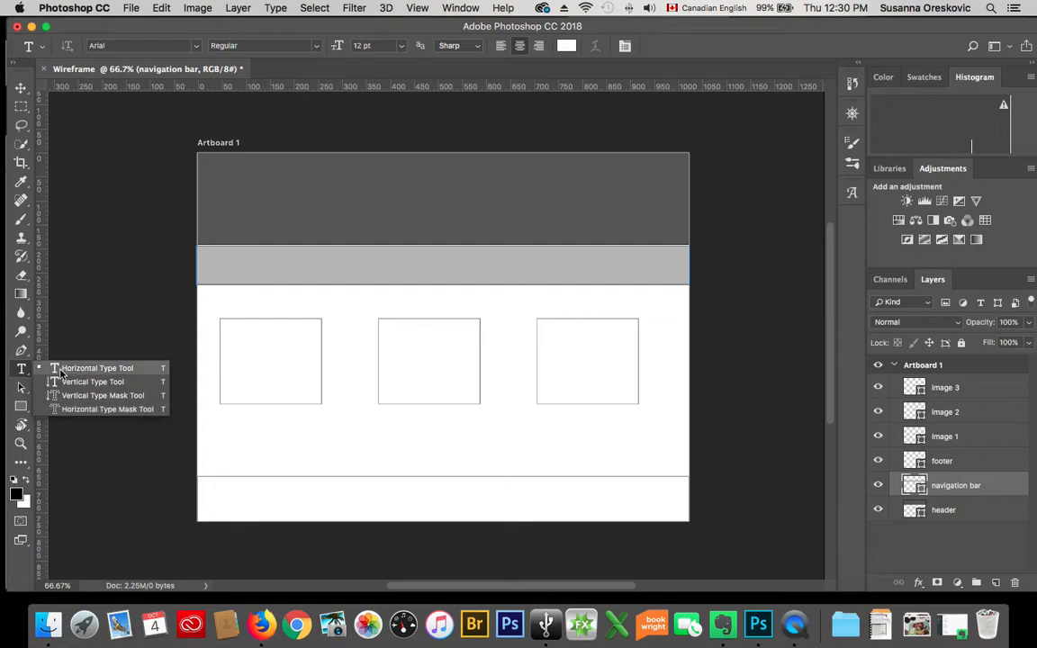
left_click(131, 371)
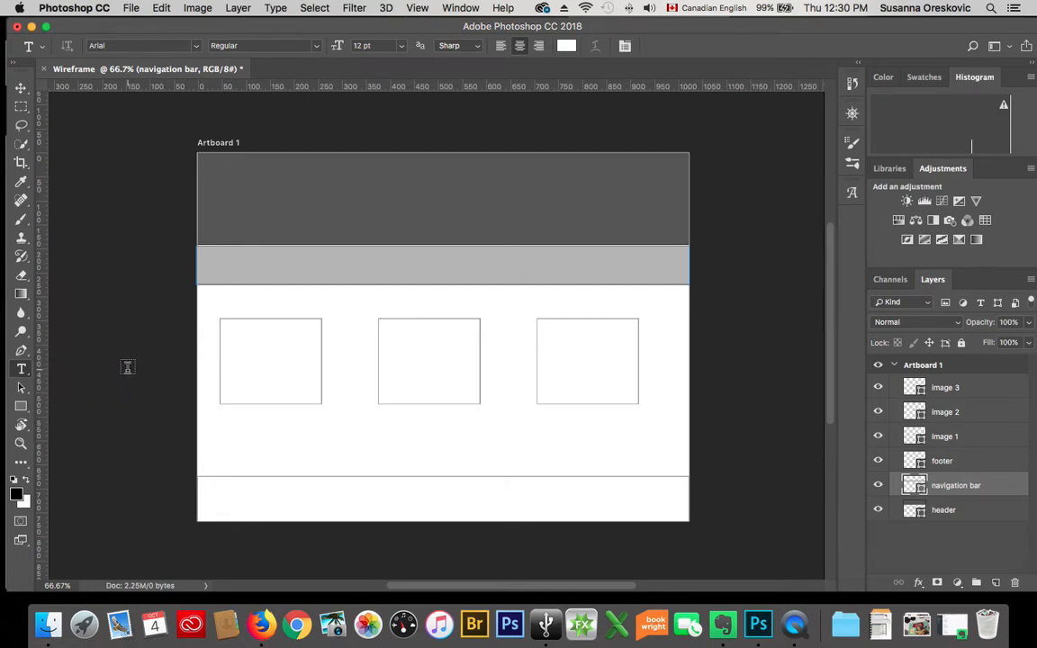
left_click(21, 369)
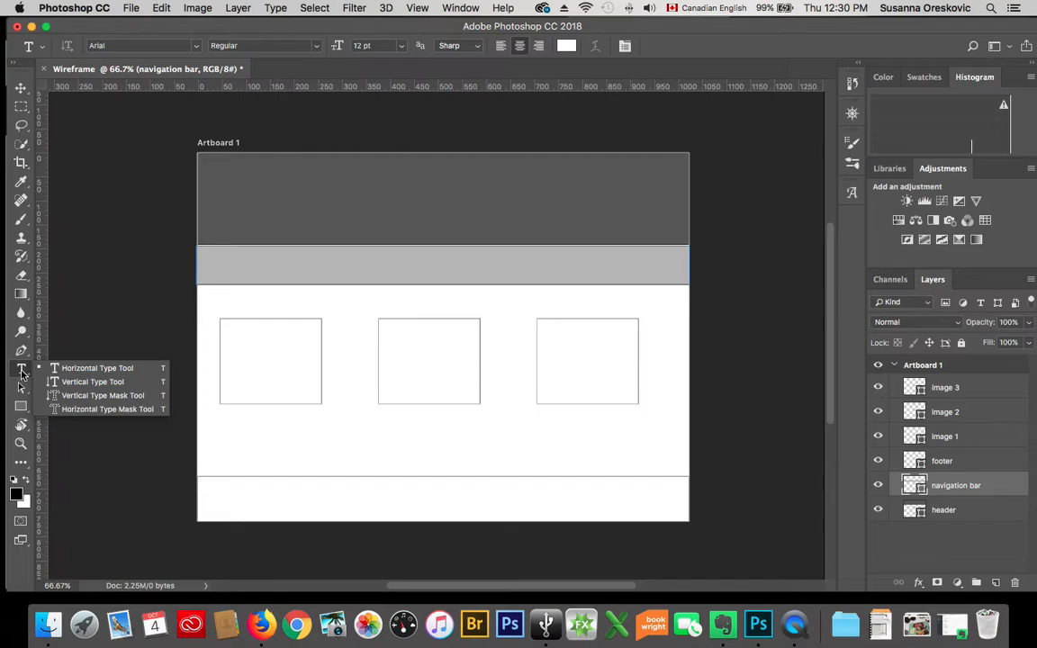
left_click(82, 369)
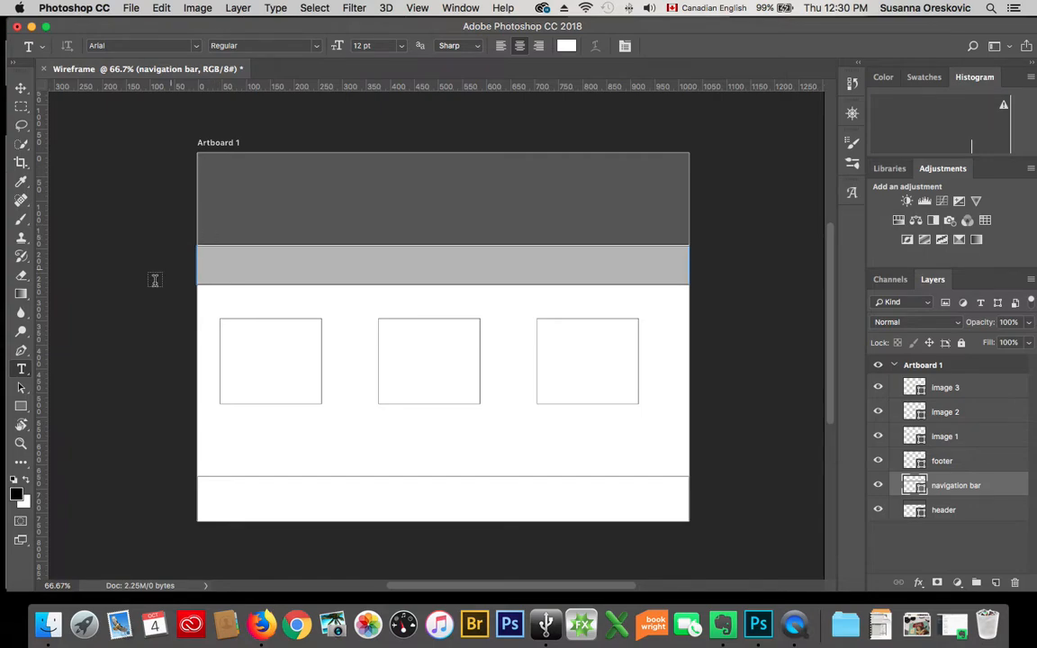
left_click(210, 225)
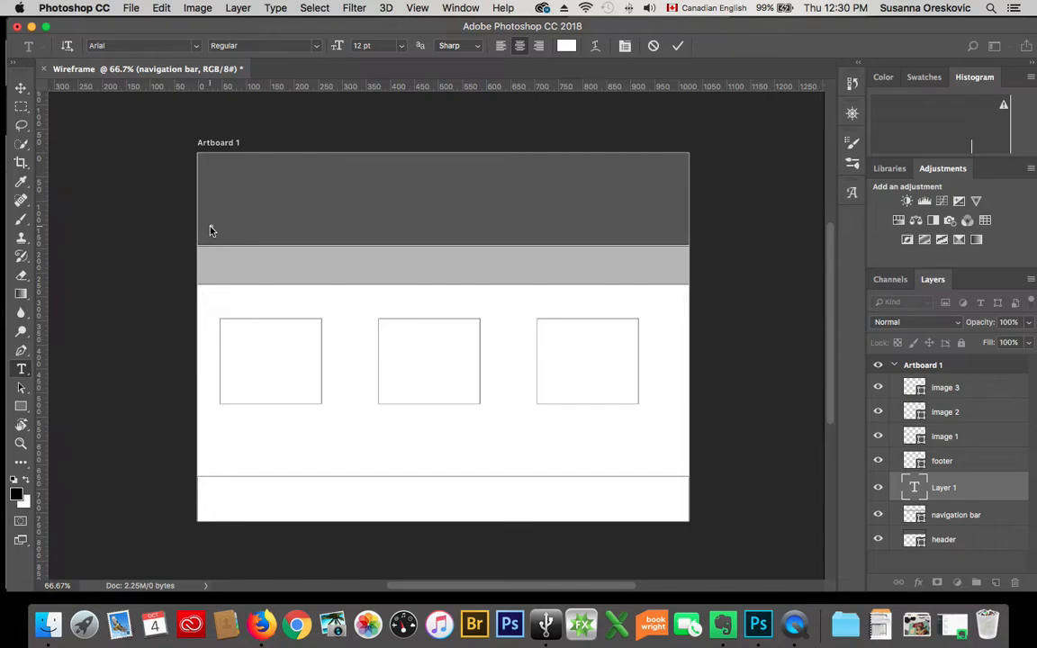
type("15")
type("24")
type(" x")
left_click(962, 494)
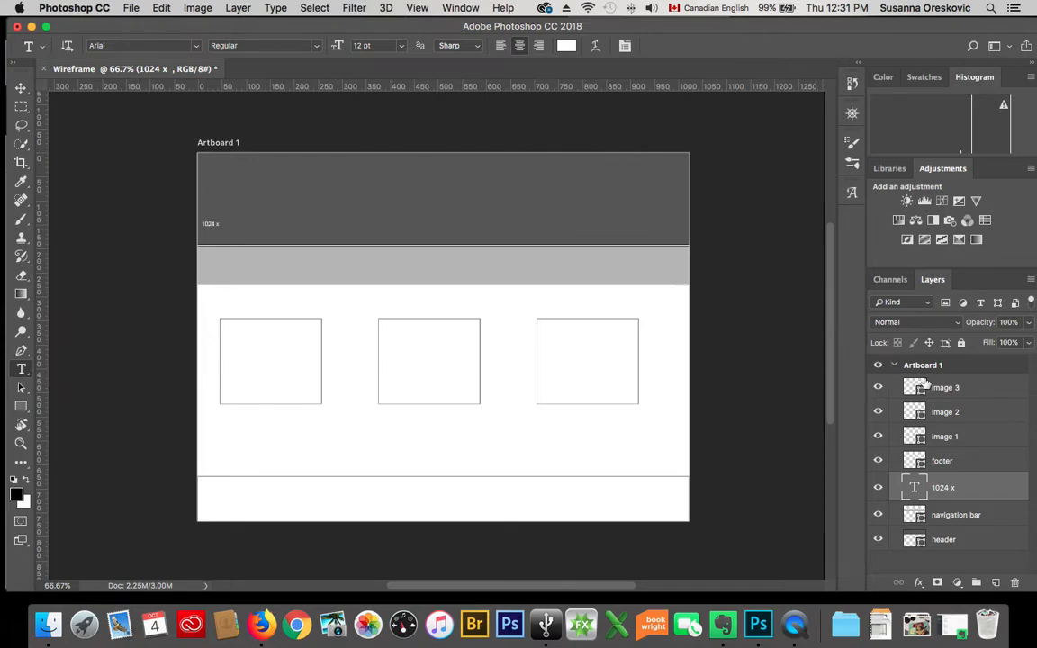
- Check the header rectangle's dimensions and change the header label to read "1027 x 981 px"
left_click(945, 541)
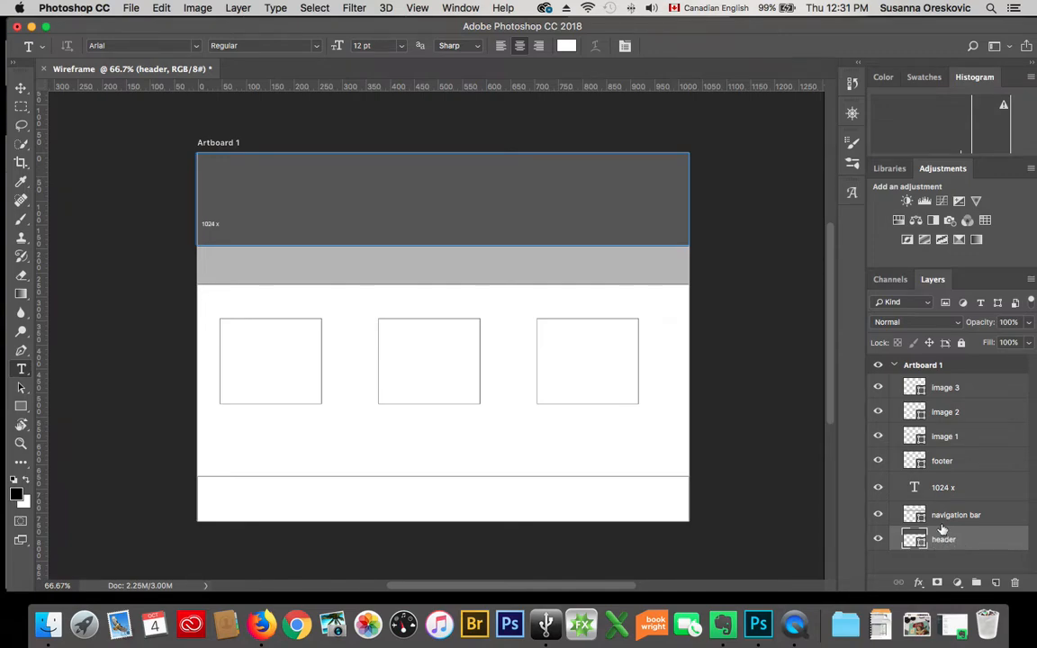
left_click(21, 408)
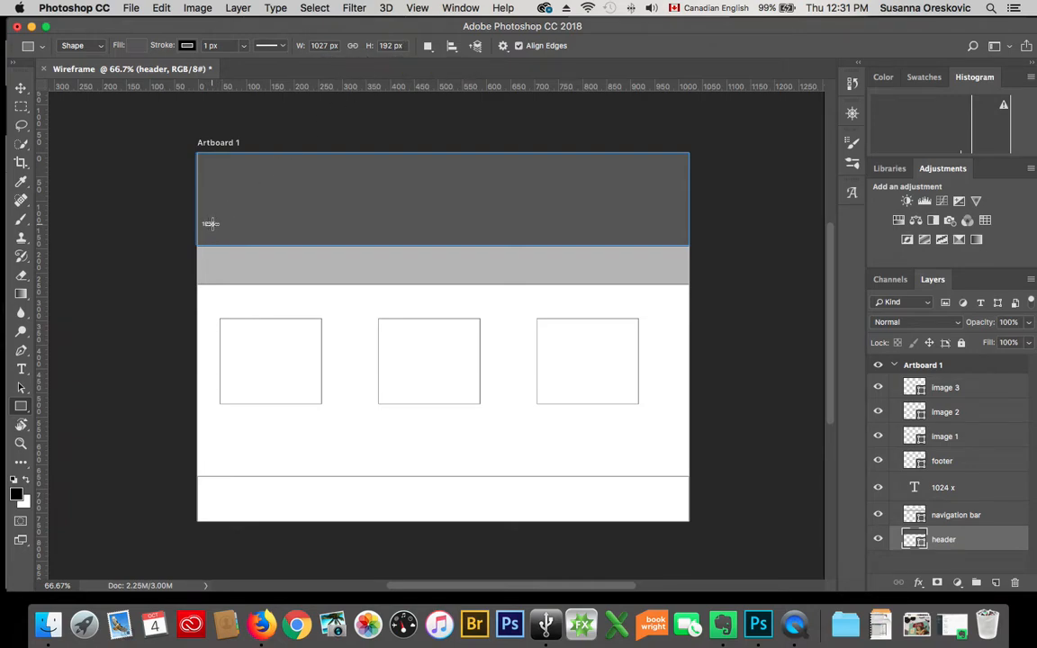
left_click(974, 487)
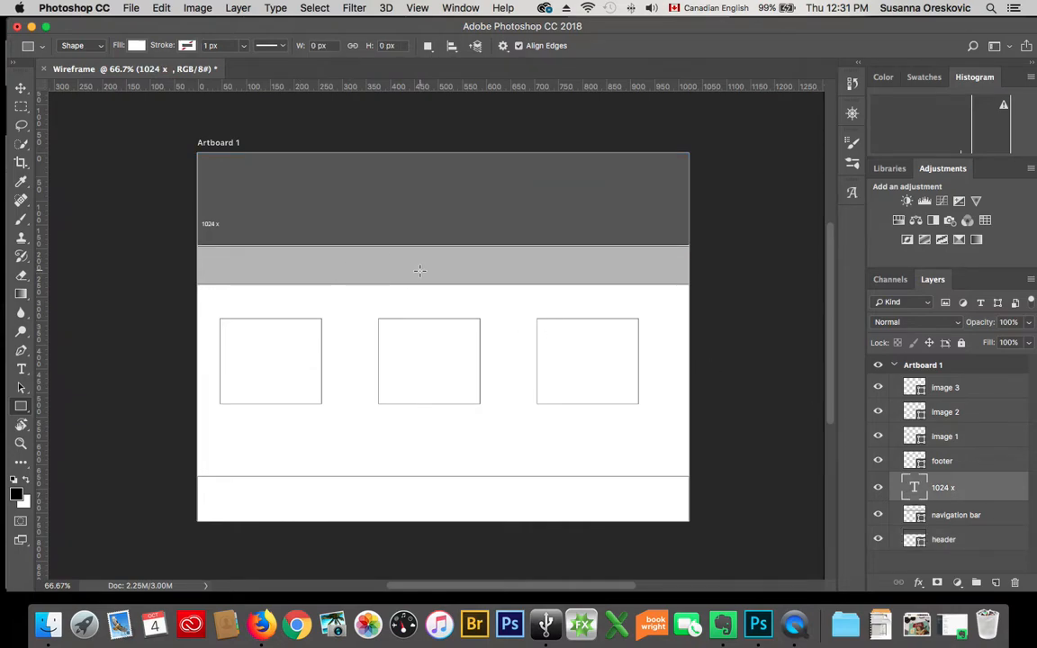
double_click(915, 488)
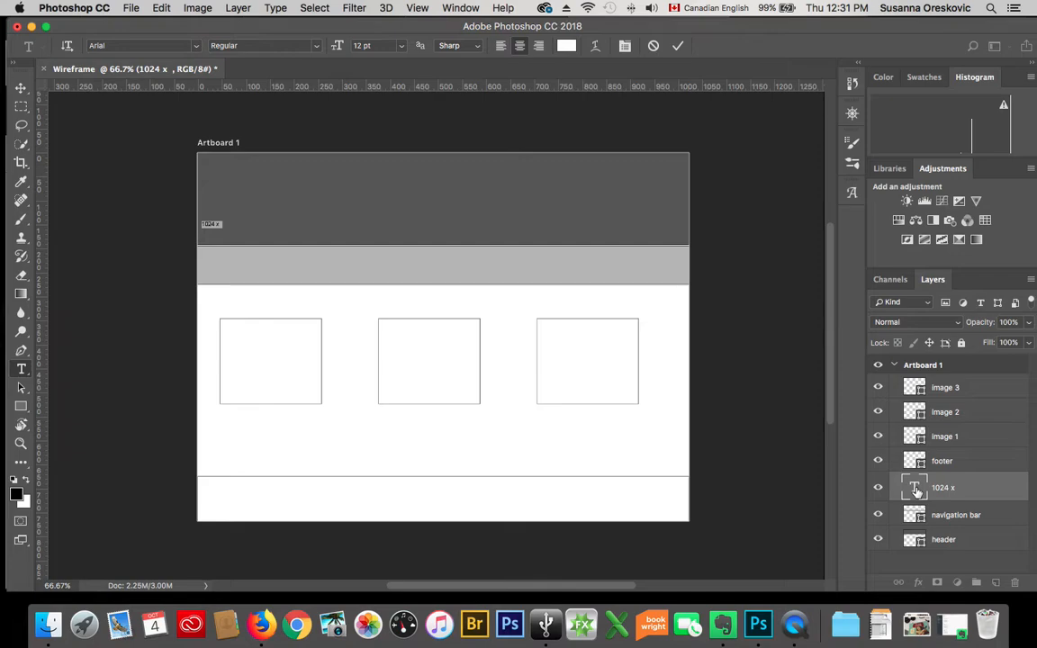
left_click(221, 227)
type("px")
left_click(958, 529)
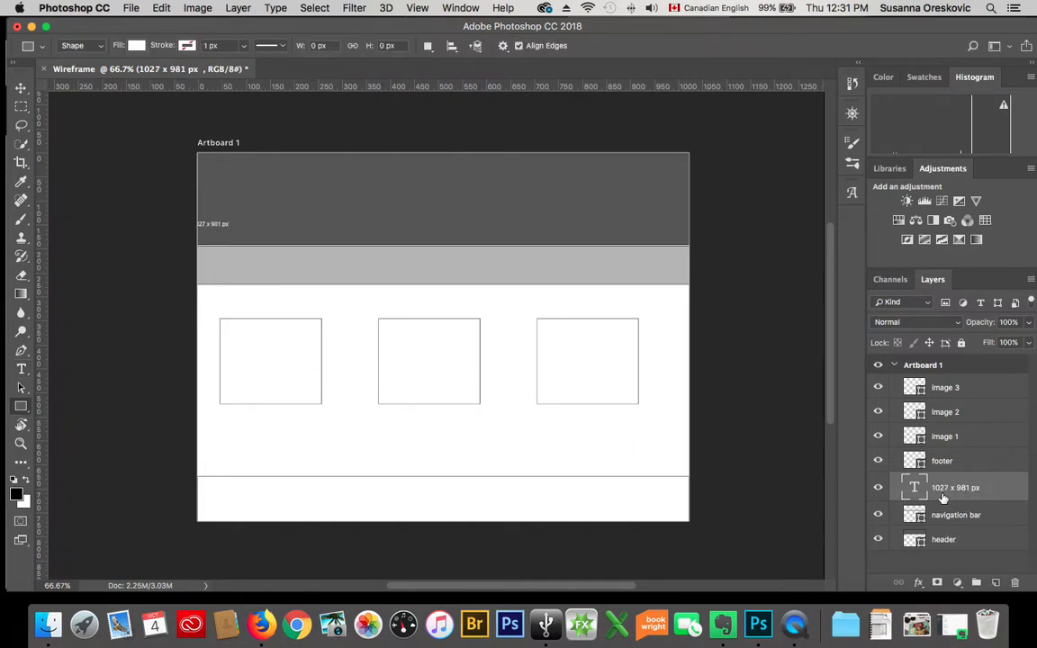
- Recheck the header rectangle's size and correct its label to read "1027 x 192px"
left_click(953, 543)
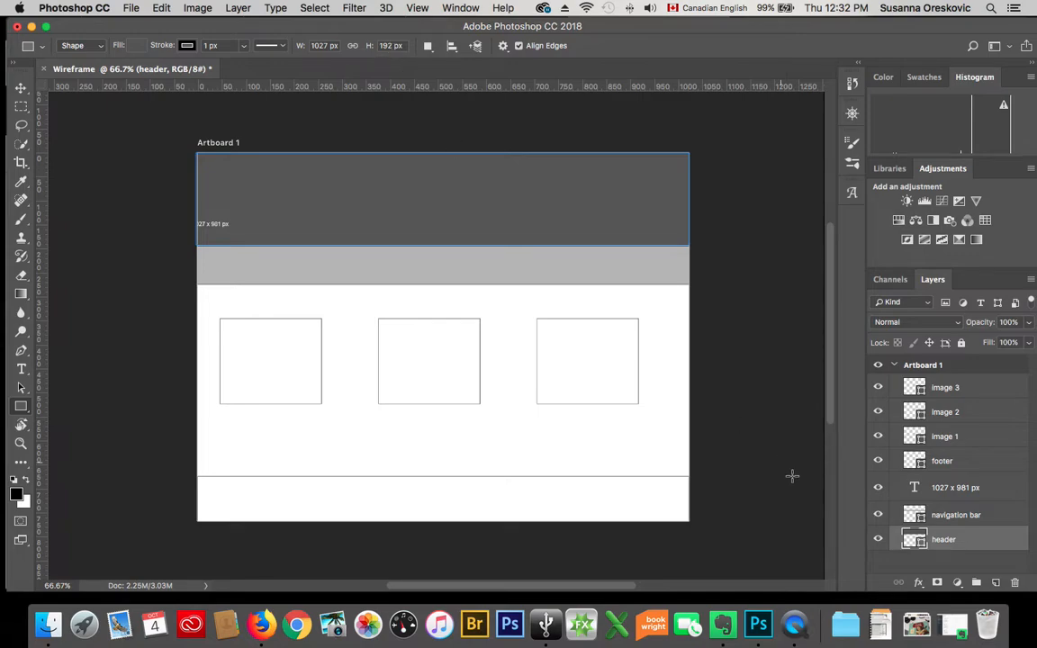
left_click(914, 488)
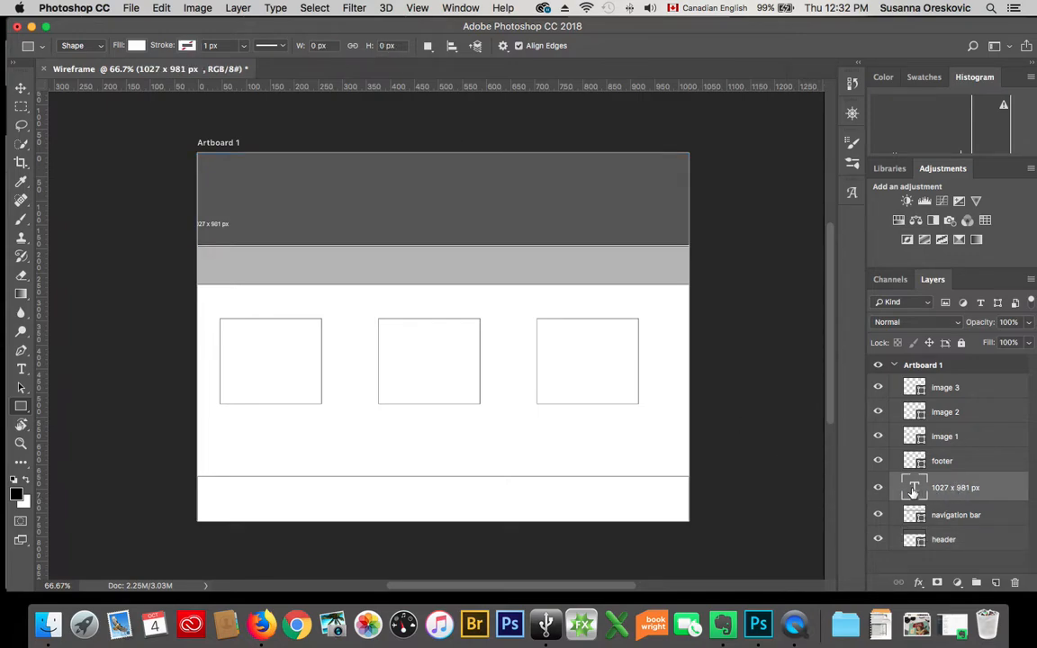
double_click(914, 488)
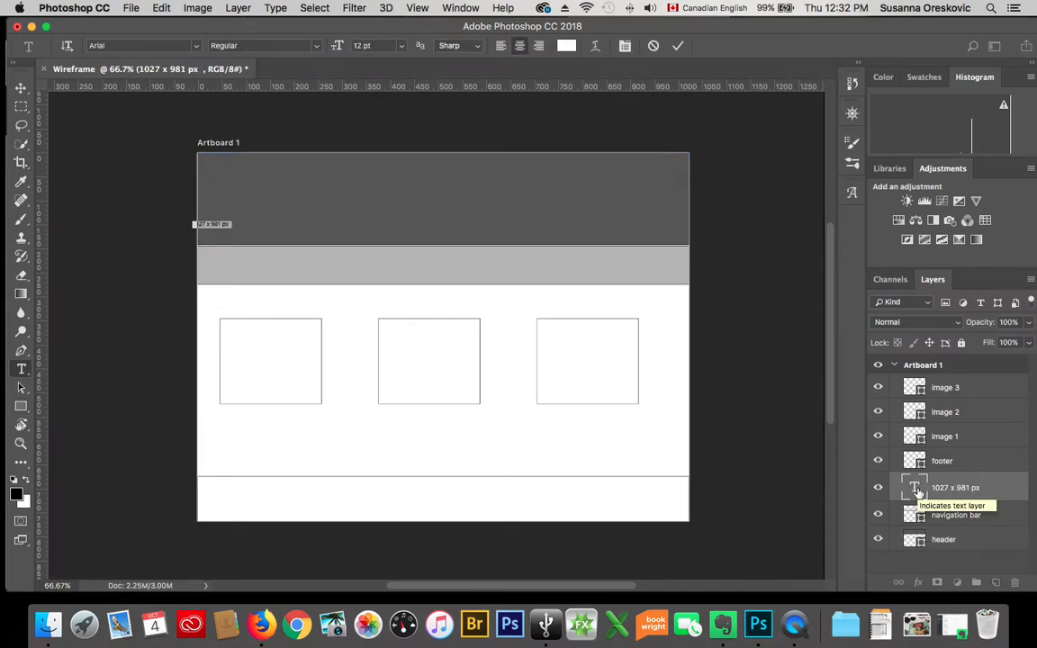
left_click(222, 223)
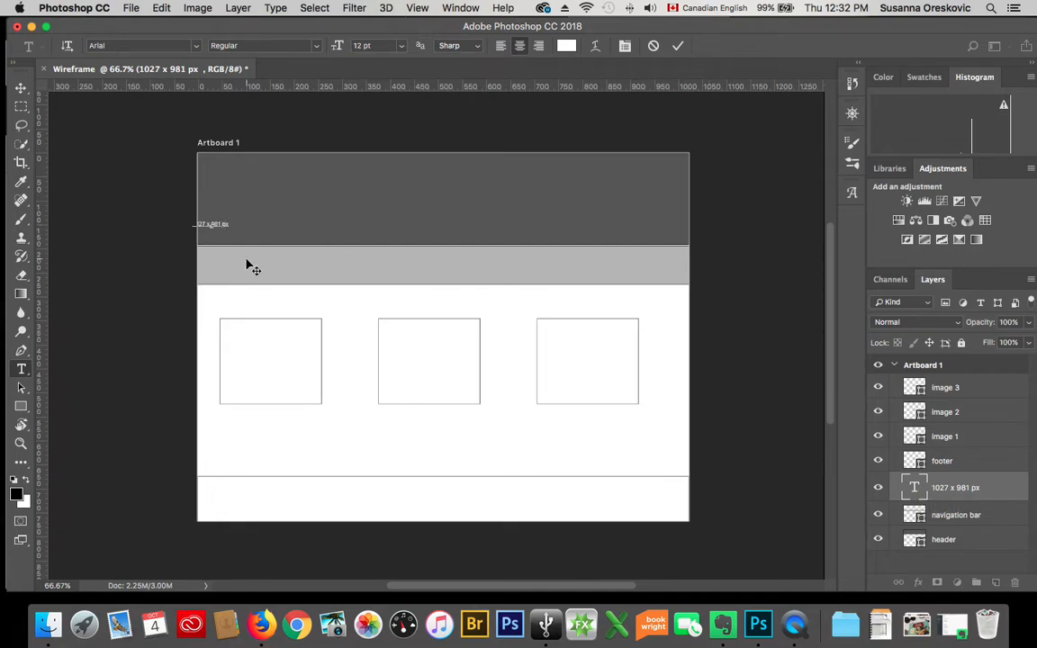
key("BackSpace")
key("BackSpace")
type("192")
left_click(992, 488)
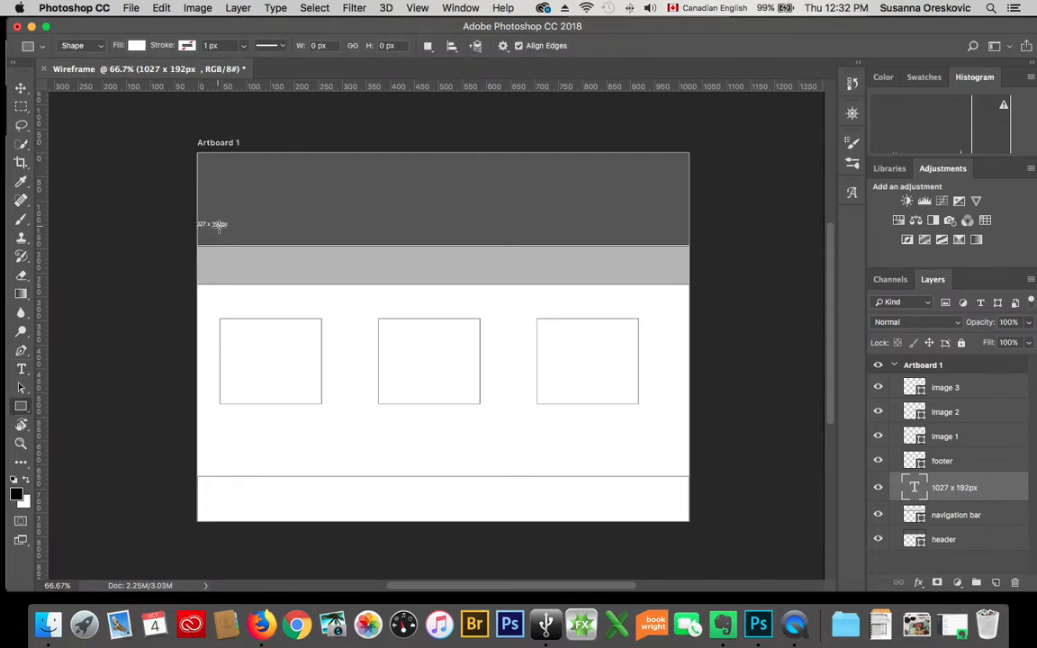
- Set the header dimension label's font size to 16 pt
double_click(916, 488)
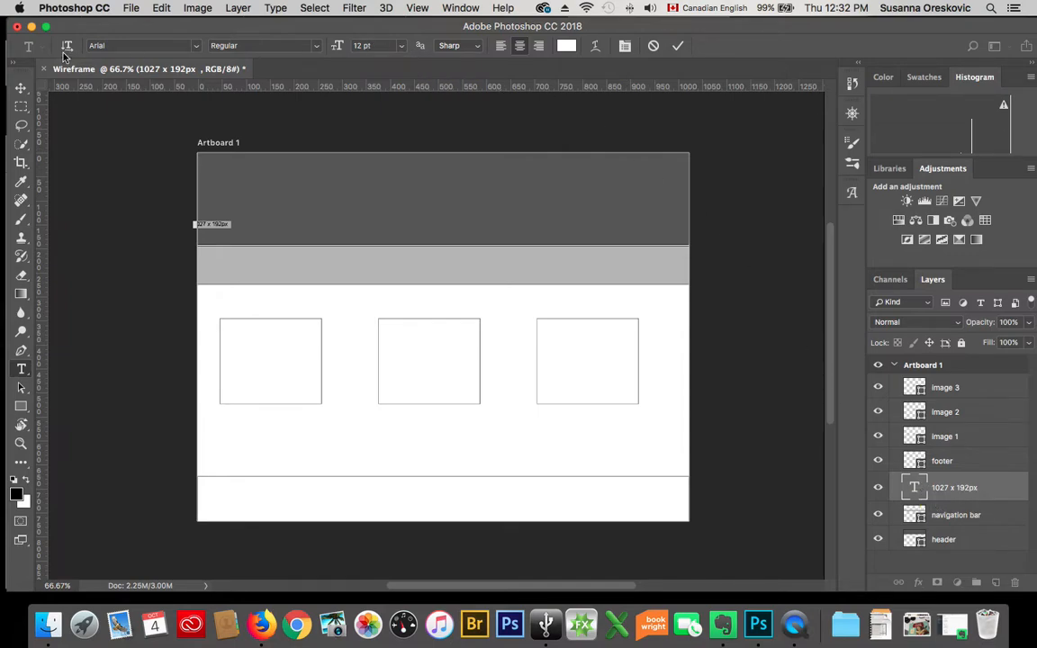
left_click(915, 491)
key("u")
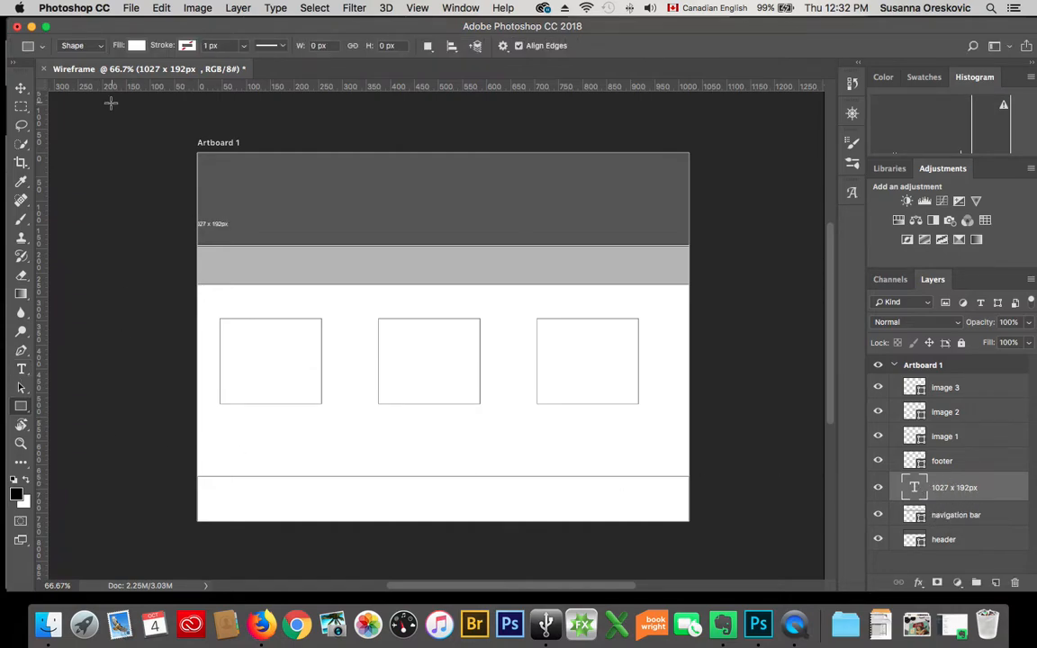
double_click(914, 491)
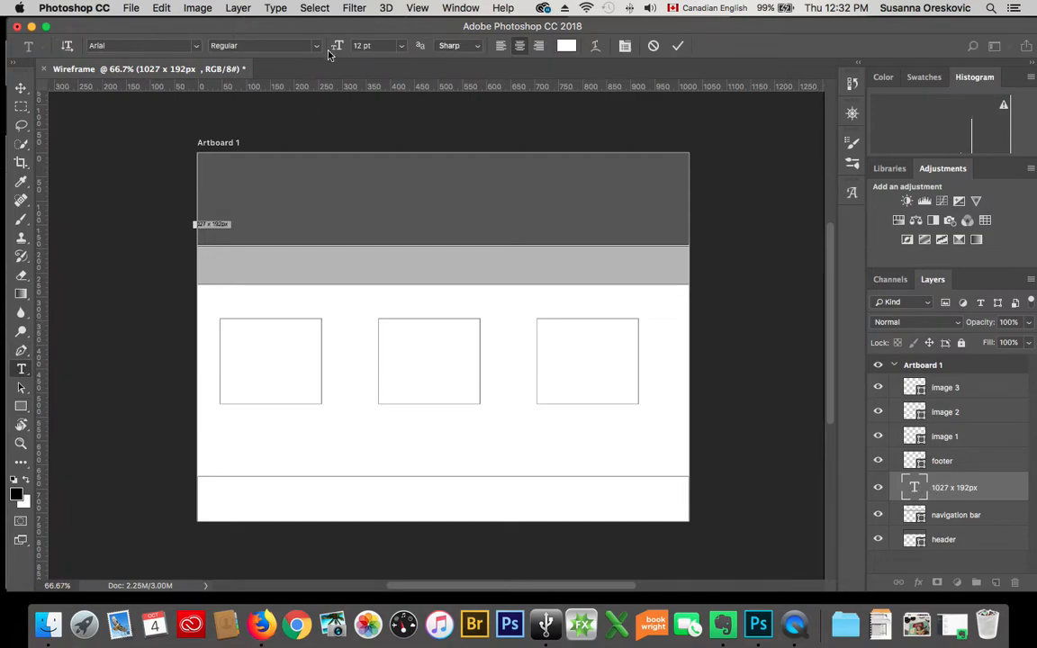
left_click(402, 49)
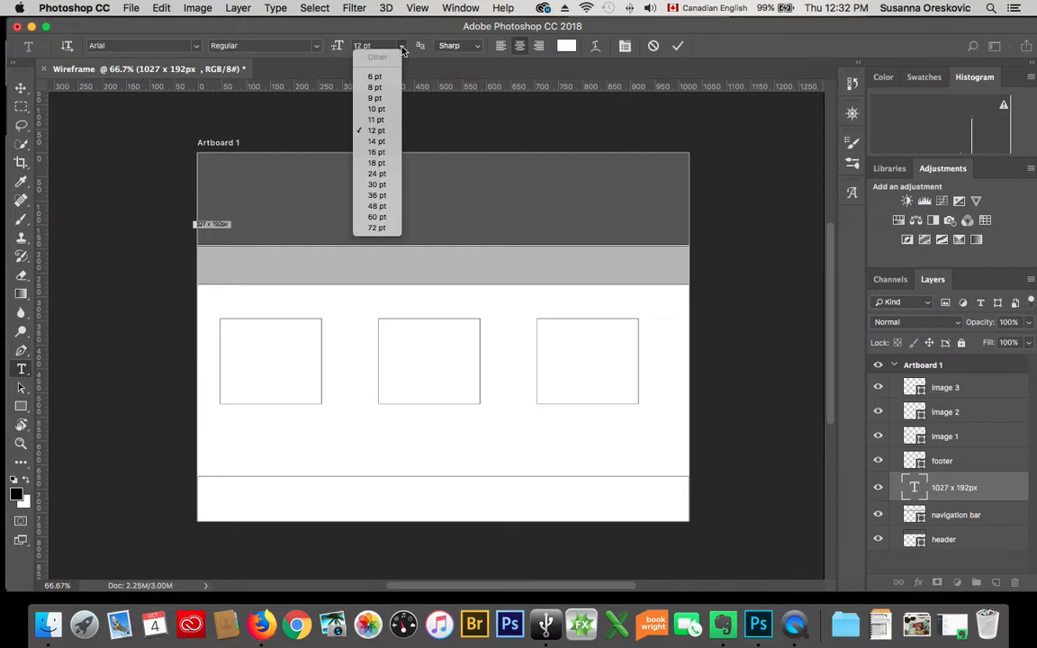
left_click(388, 153)
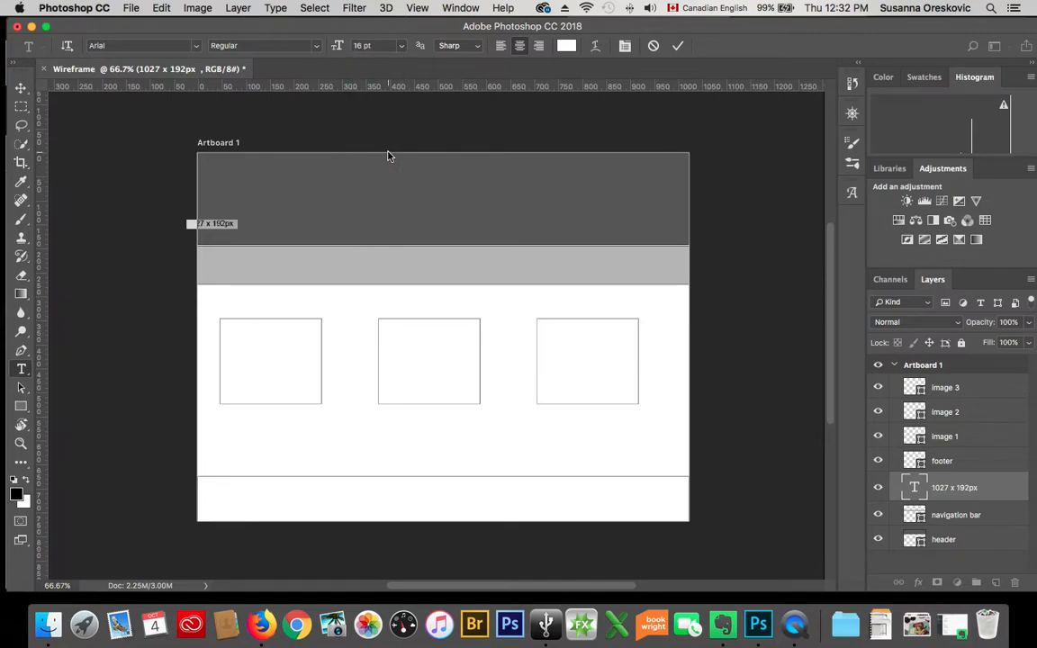
- Move the dimension label to the right so its full text sits inside the header's lower-left area
scroll(344, 185, "right", 4)
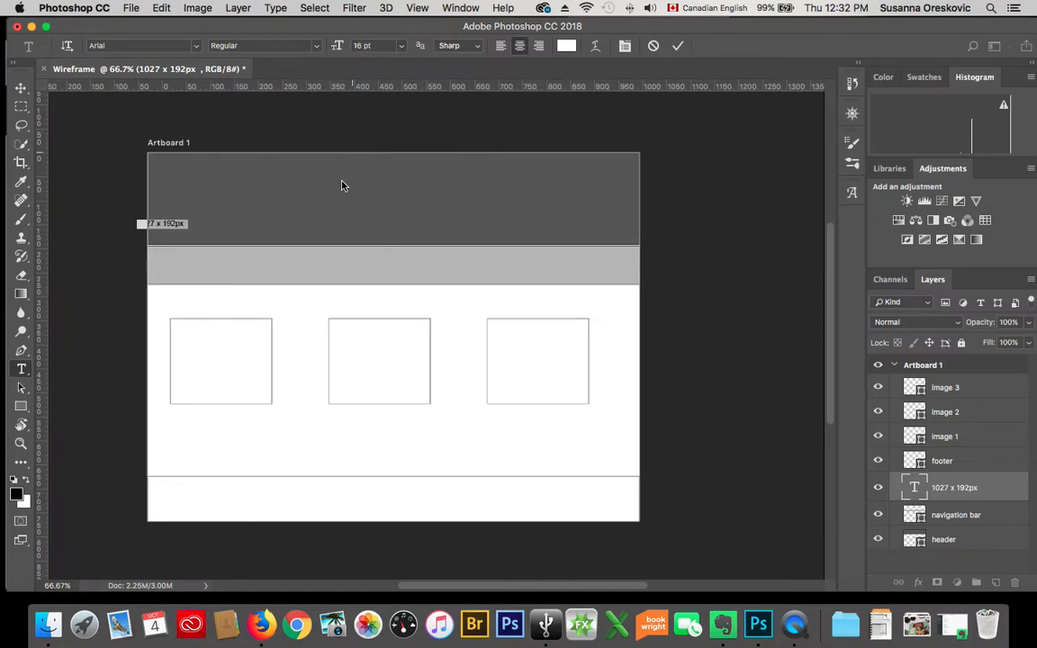
scroll(120, 226, "left", 2)
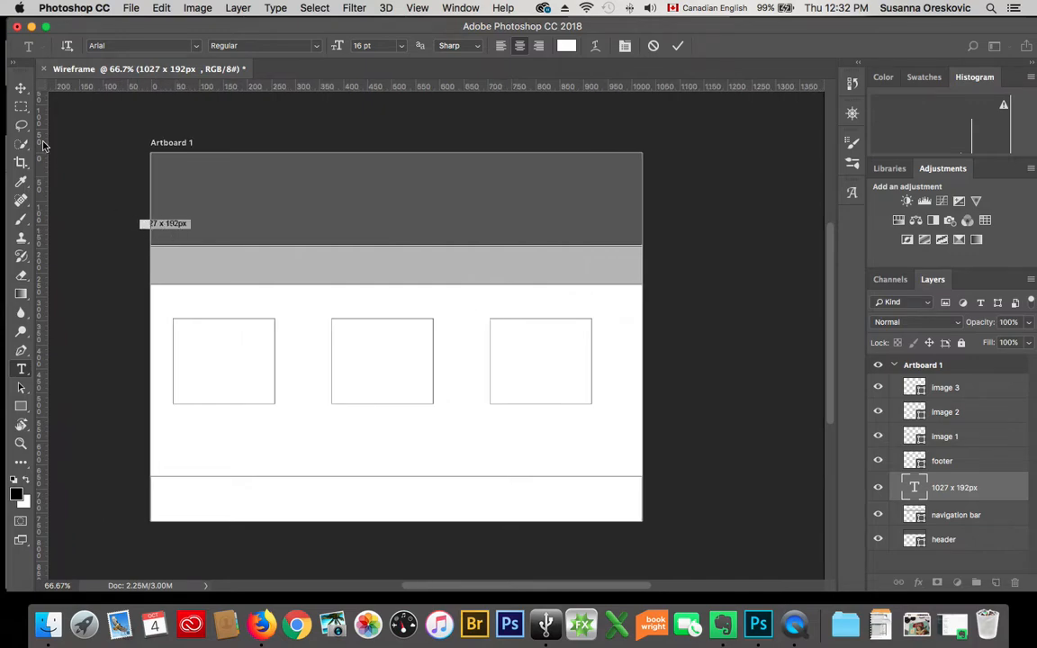
left_click(22, 89)
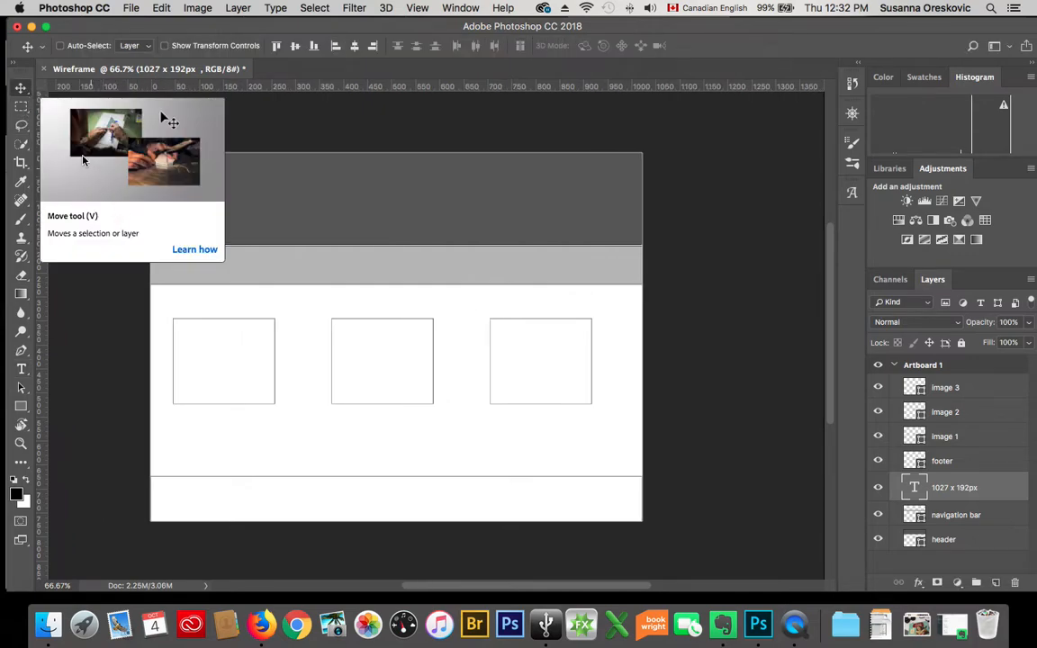
left_click_drag(177, 230, 212, 233)
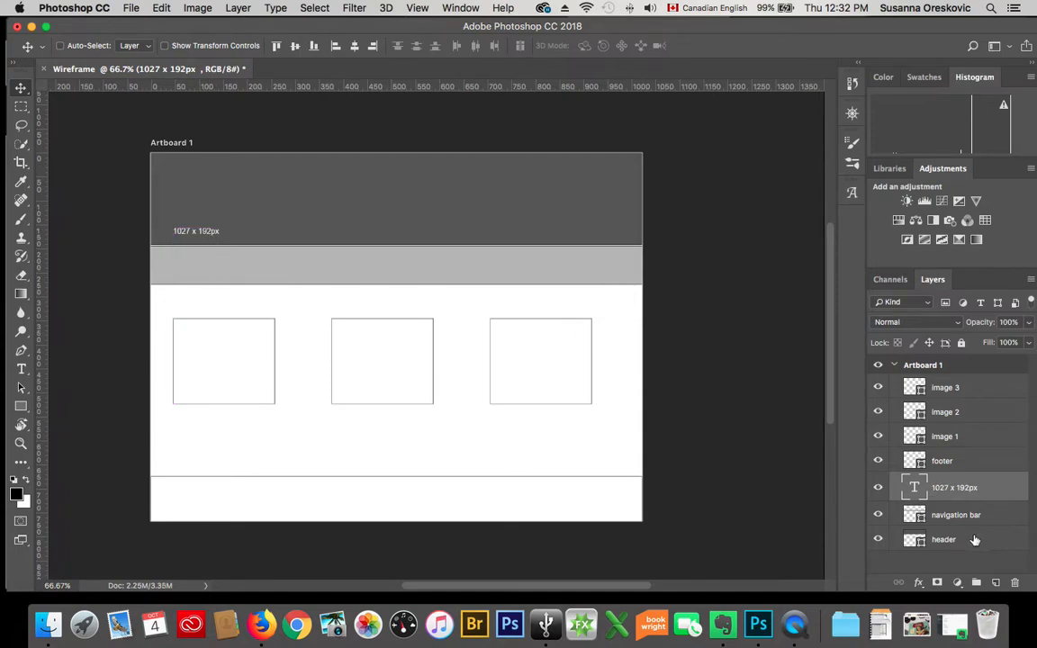
- Reorder the header's dimension text layer to sit directly above the header layer and below the navigation bar layer
left_click(1004, 515)
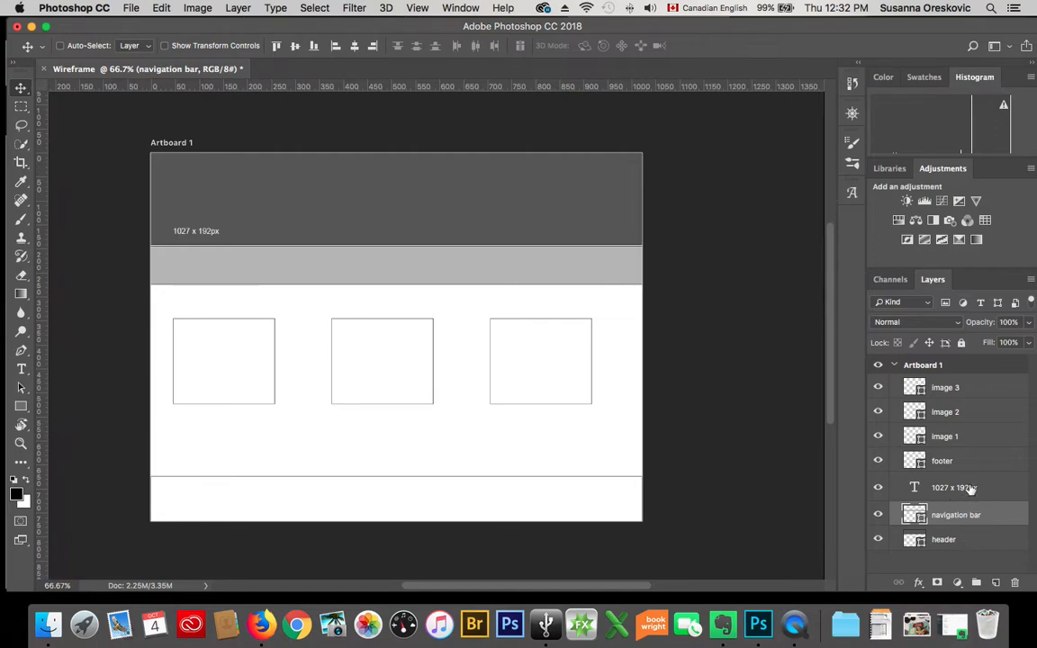
left_click(975, 489)
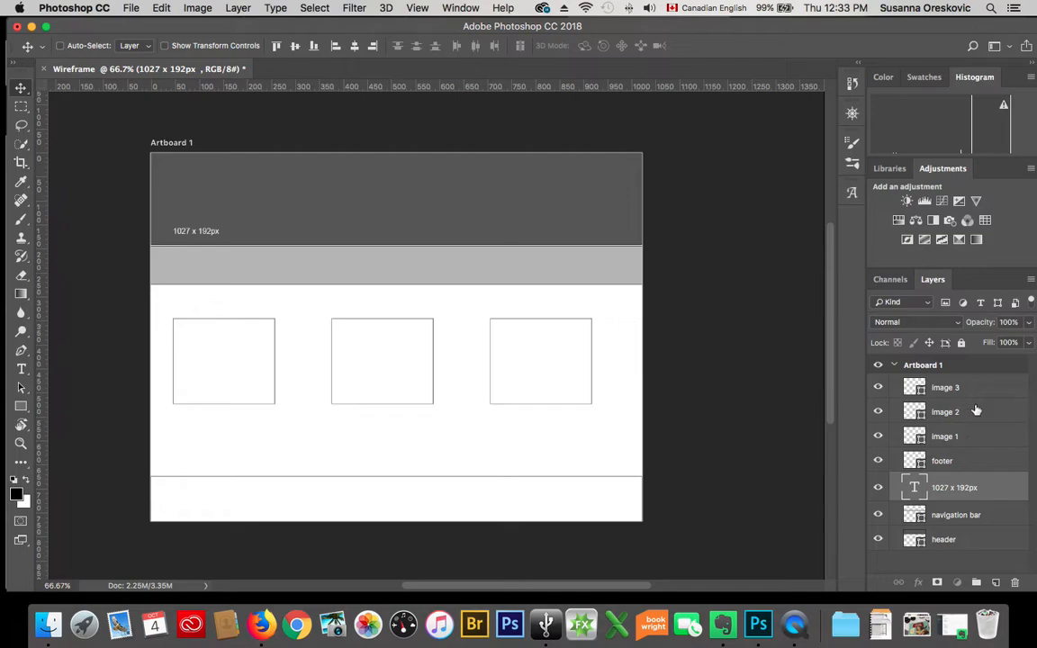
left_click_drag(986, 487, 989, 531)
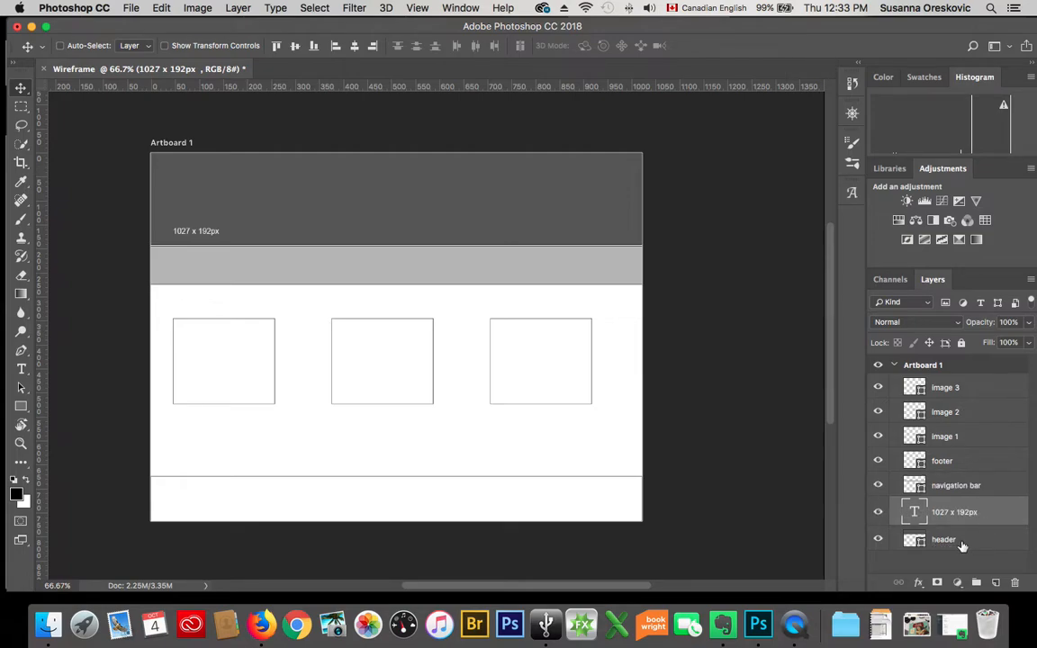
- Set the navigation bar rectangle's height to 45 px
left_click(961, 544)
left_click(970, 512)
left_click(971, 487)
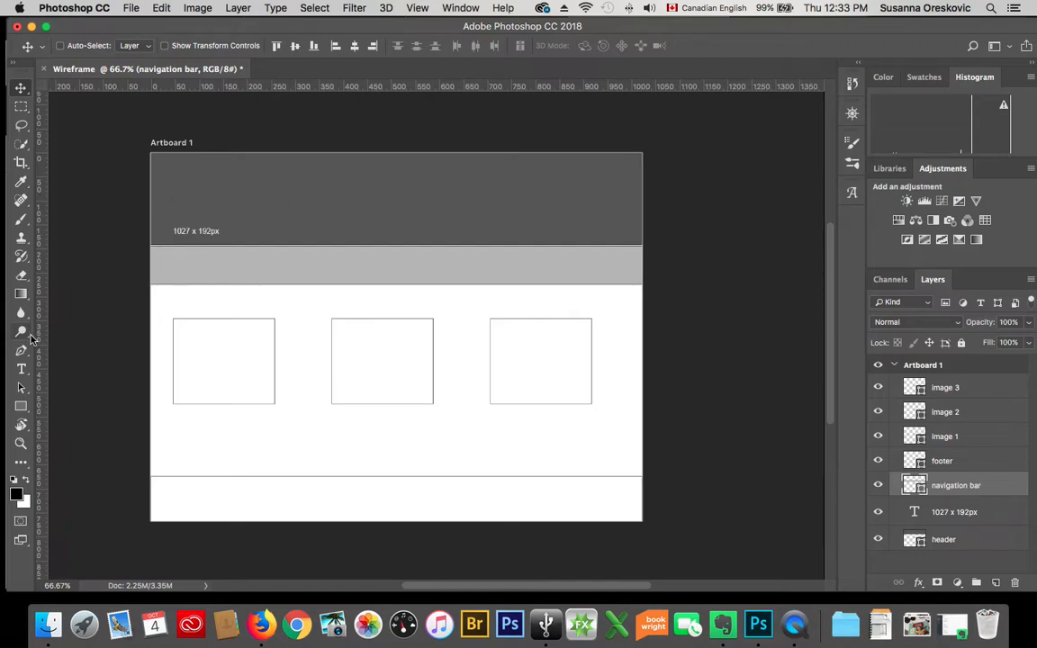
left_click(23, 411)
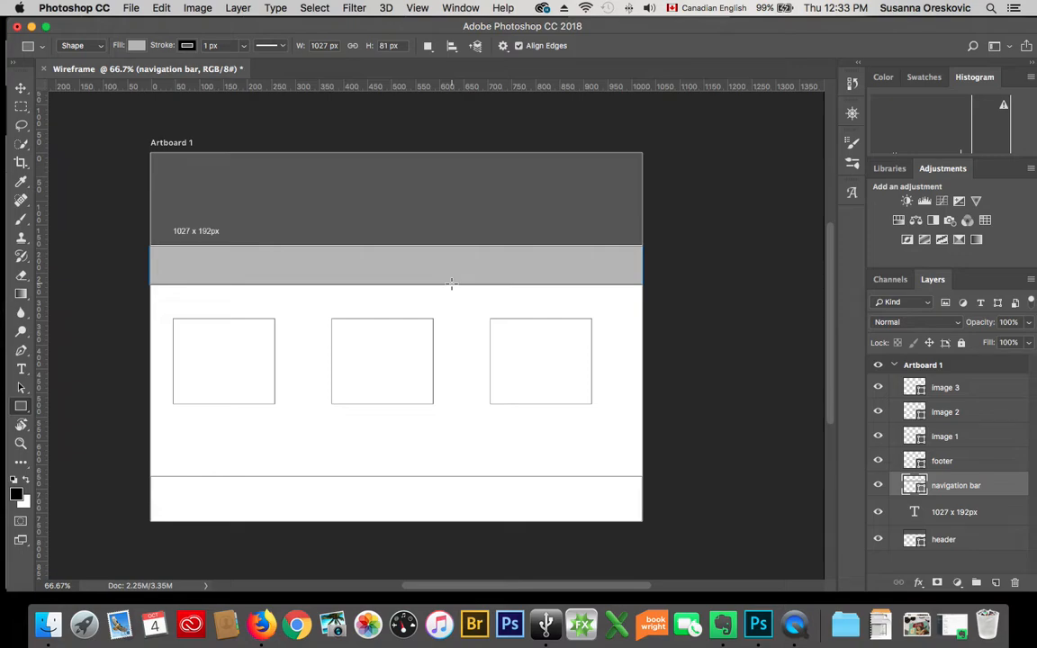
left_click(389, 45)
type("45")
left_click(977, 462)
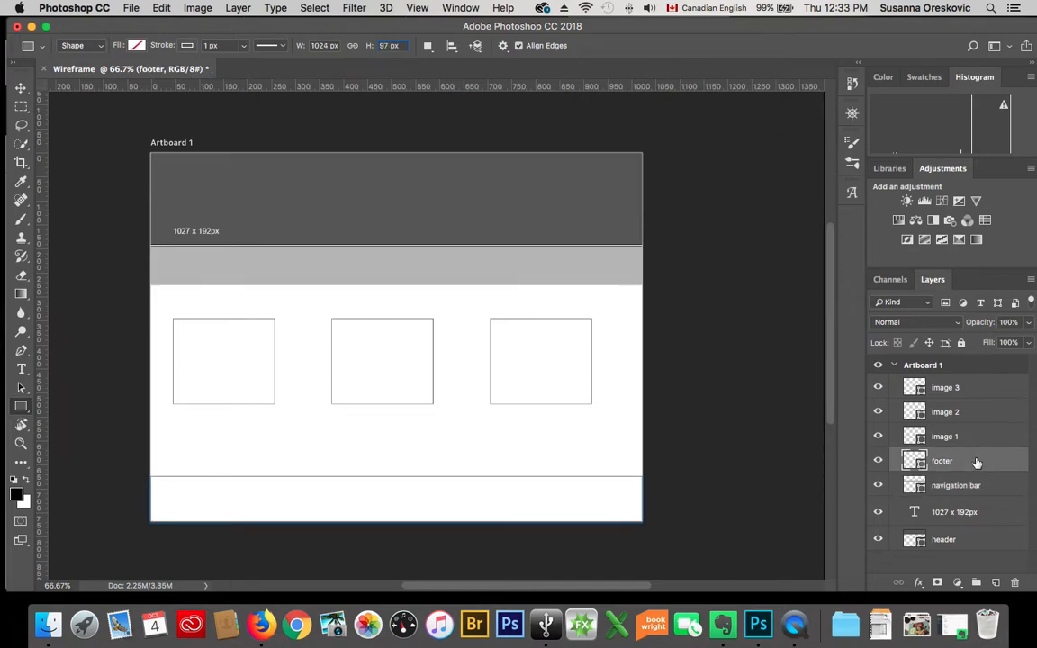
left_click(978, 485)
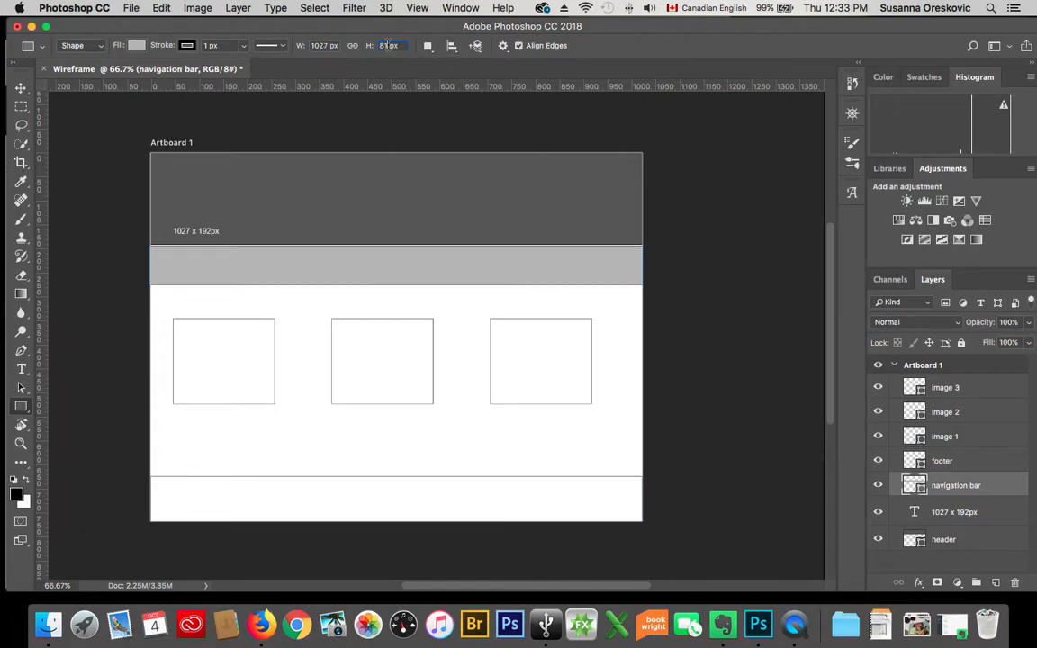
type("45")
key("Return")
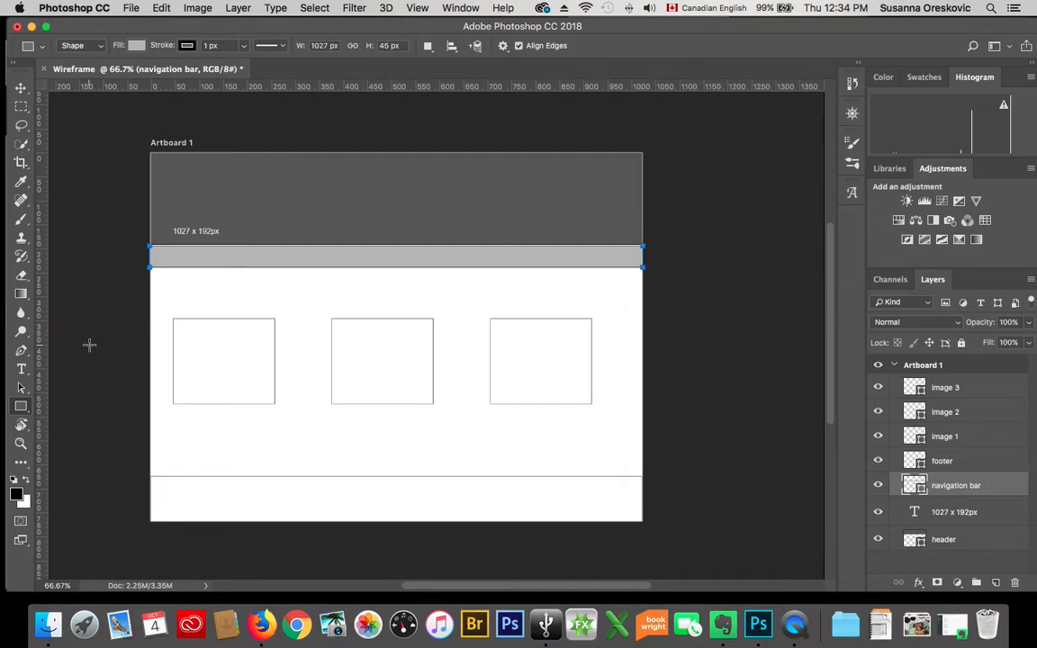
left_click(22, 369)
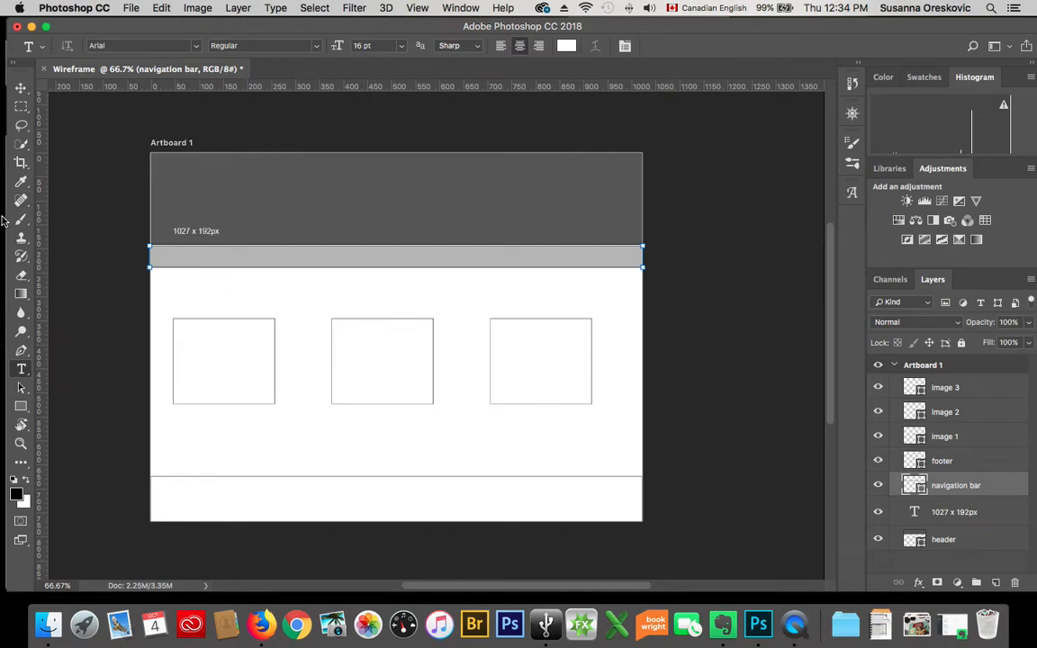
left_click(21, 406)
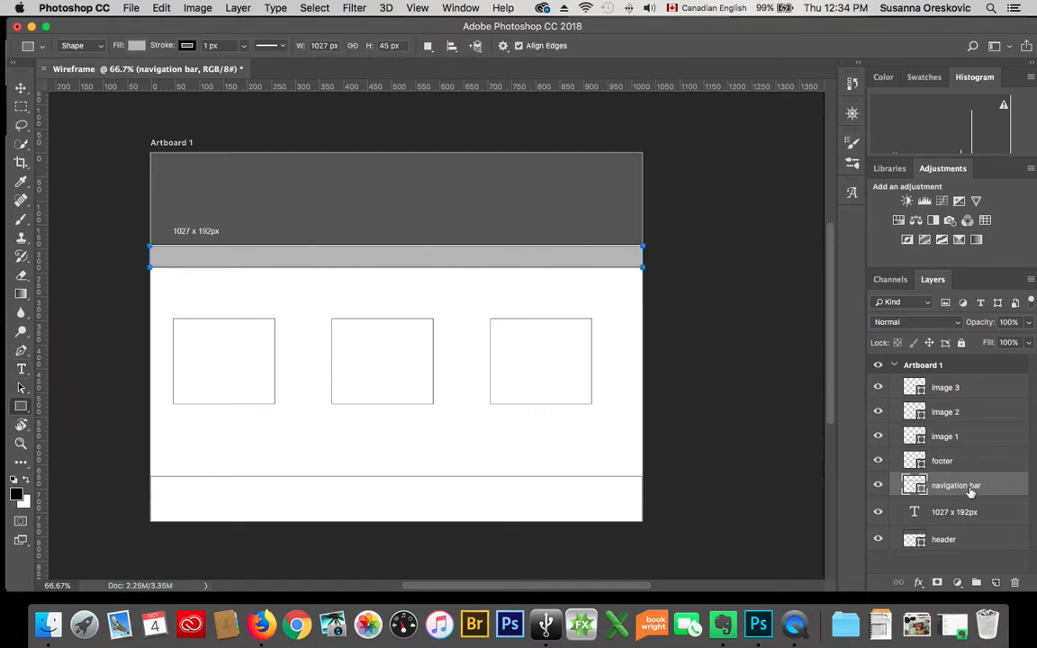
left_click(21, 369)
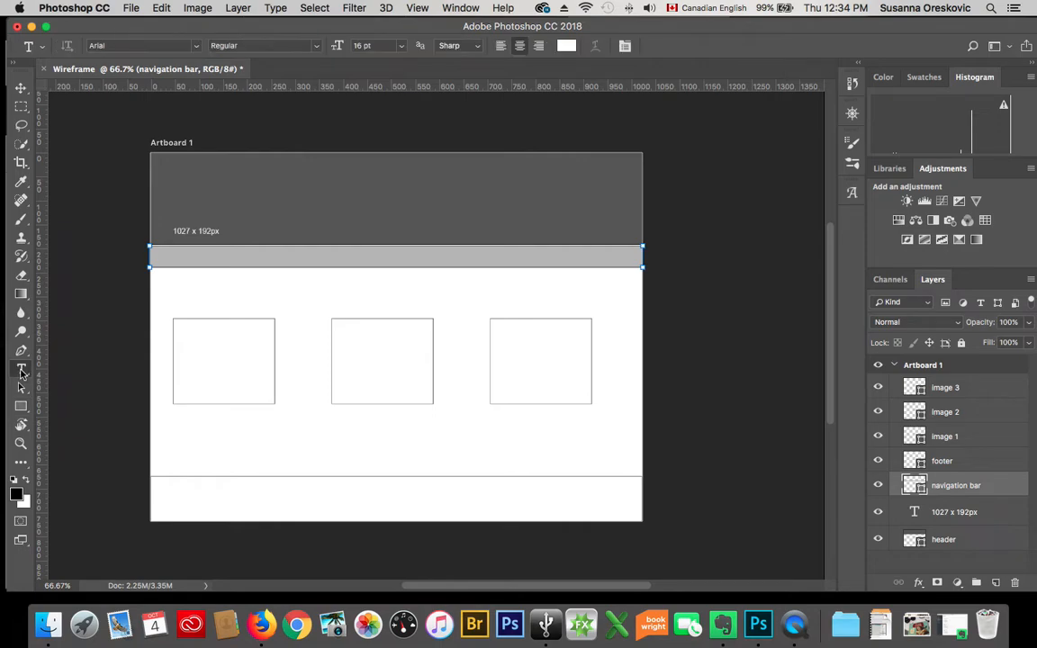
left_click(176, 257)
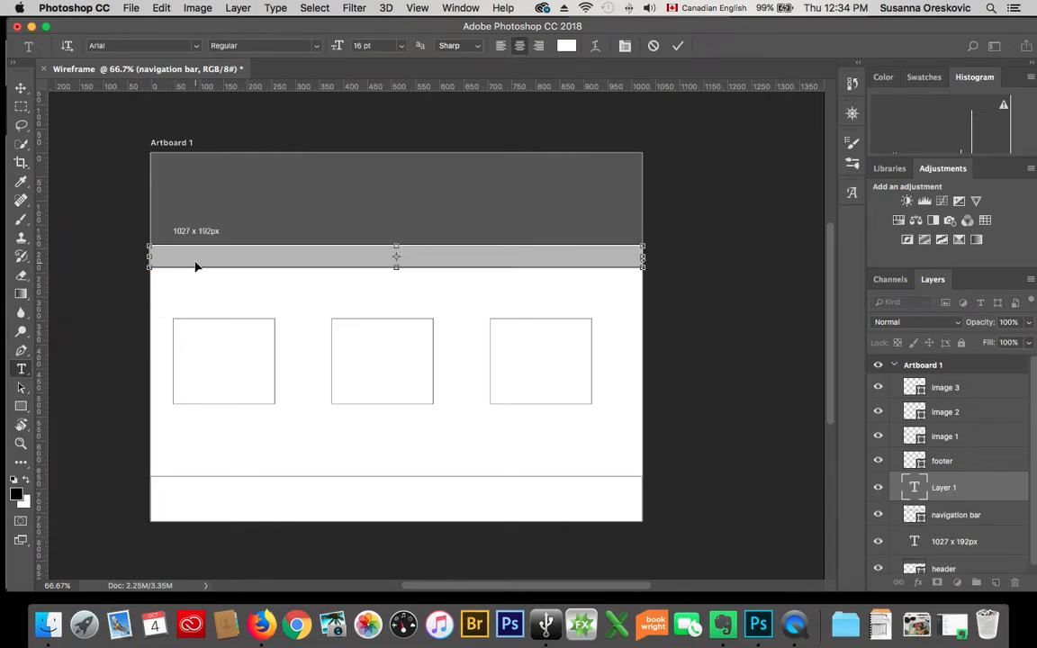
key("Escape")
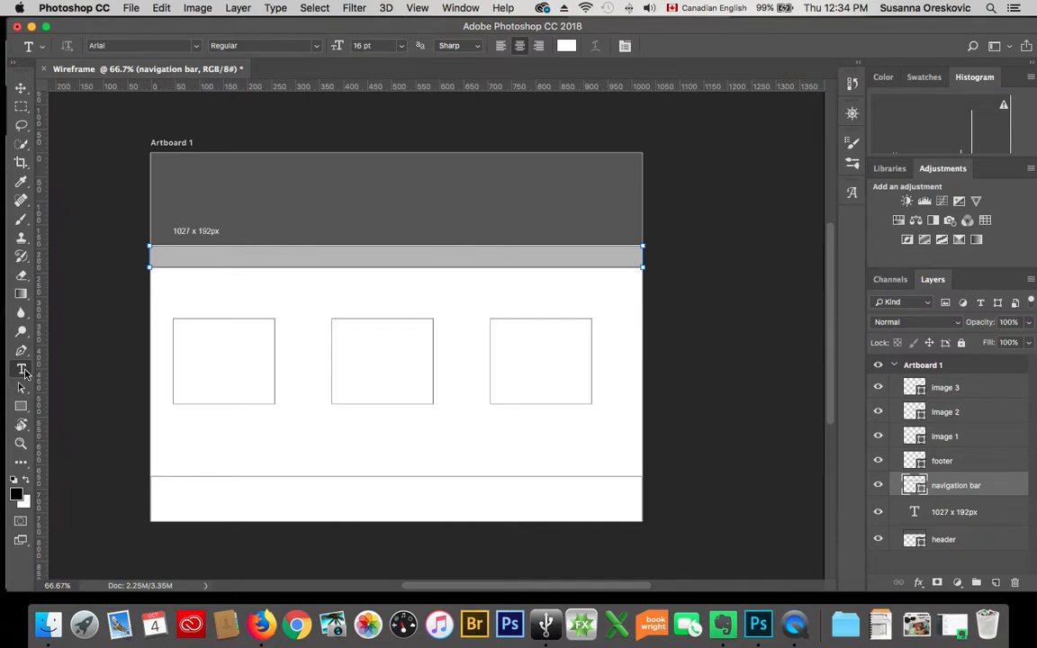
- Add a "1027 x 45px" text label just below the navigation bar and set its color to black (000000)
left_click(185, 281)
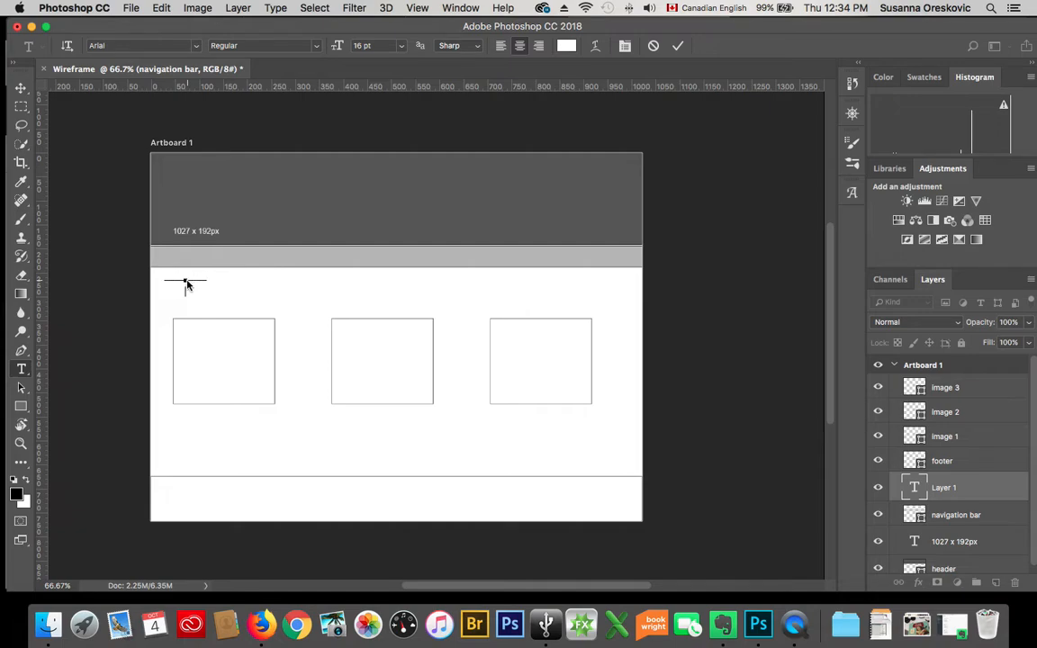
left_click(908, 496)
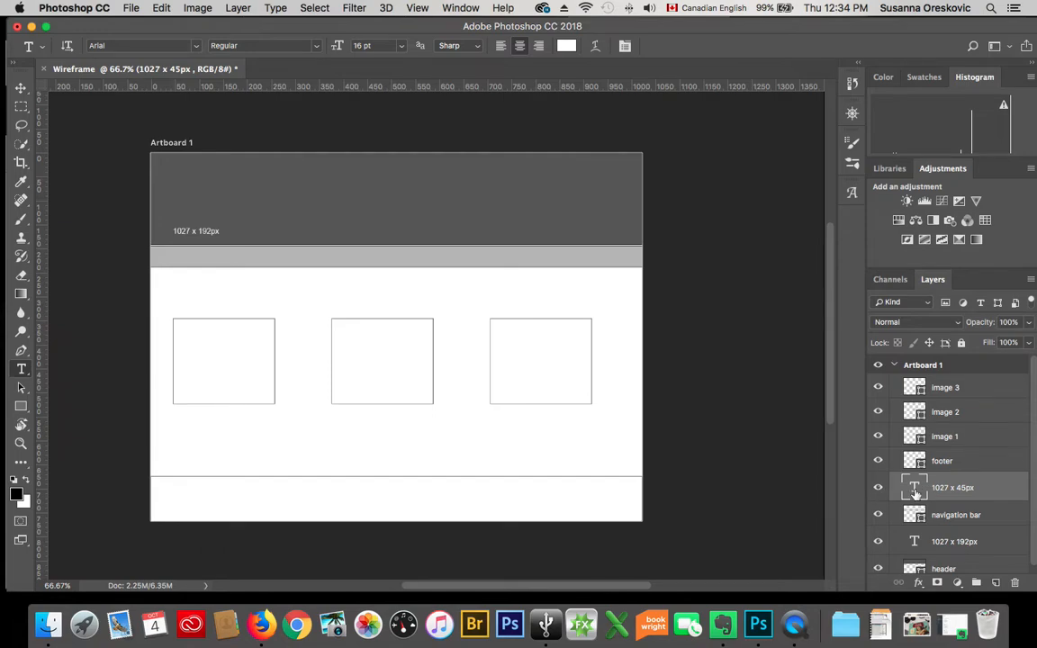
double_click(915, 488)
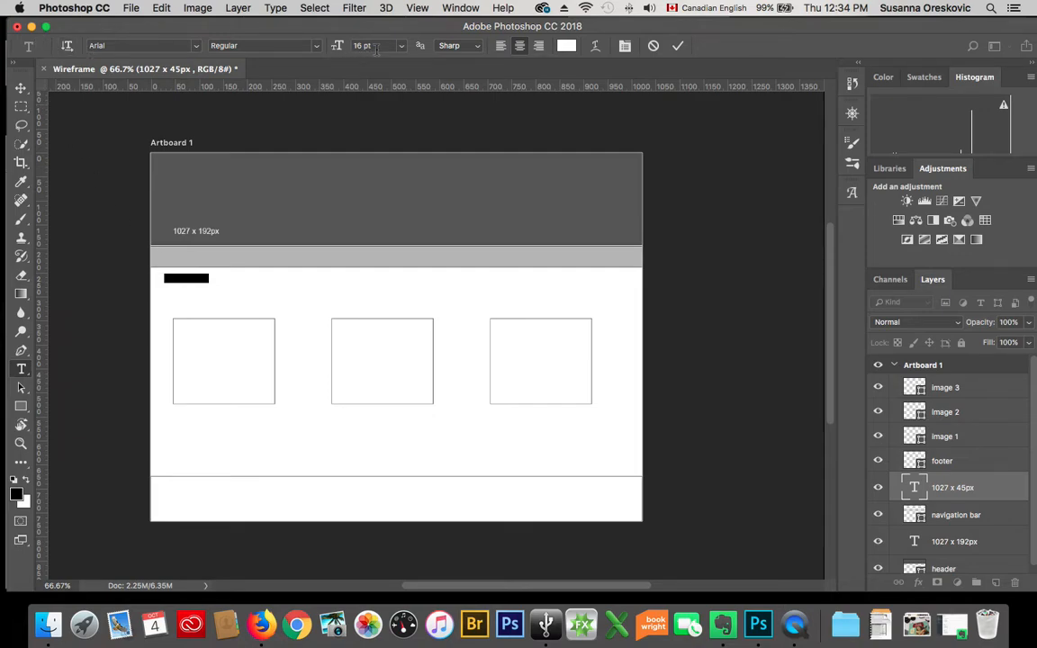
left_click(567, 46)
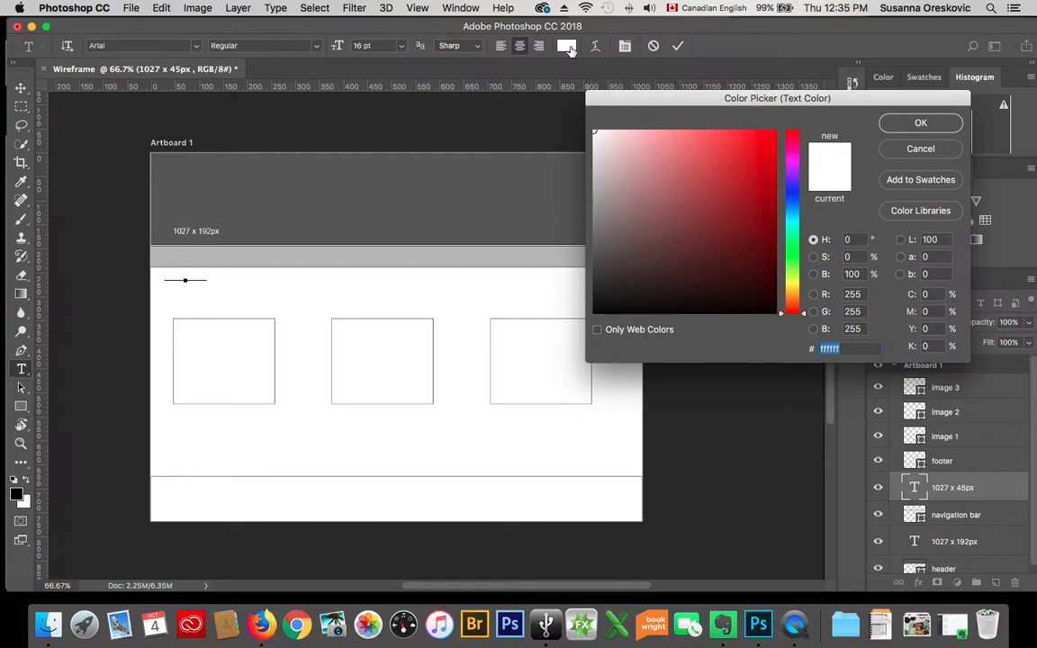
left_click(596, 314)
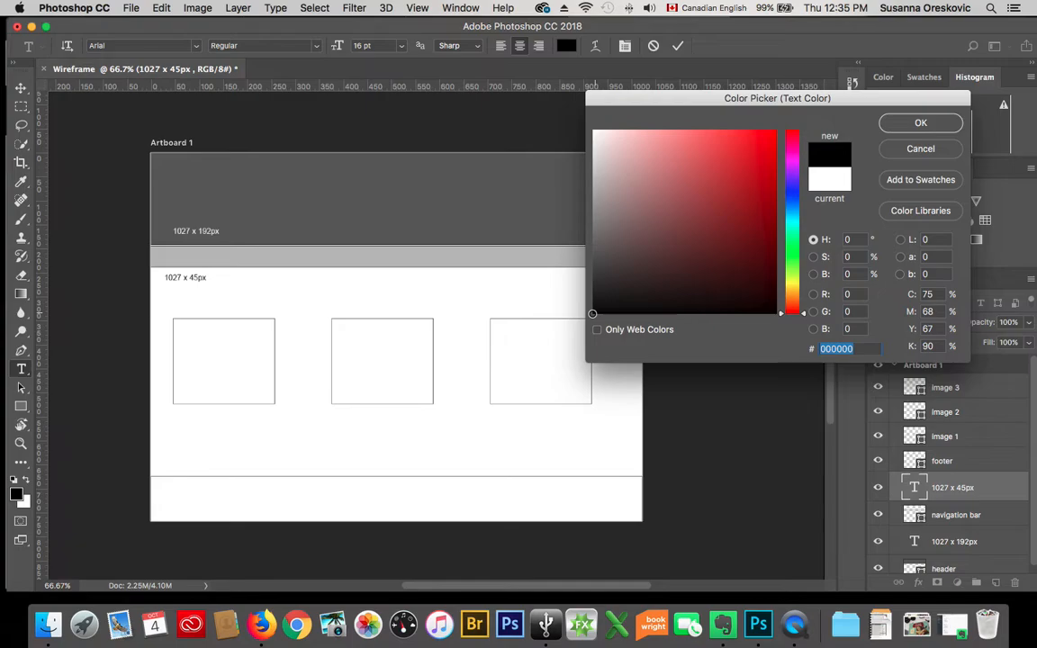
key("Return")
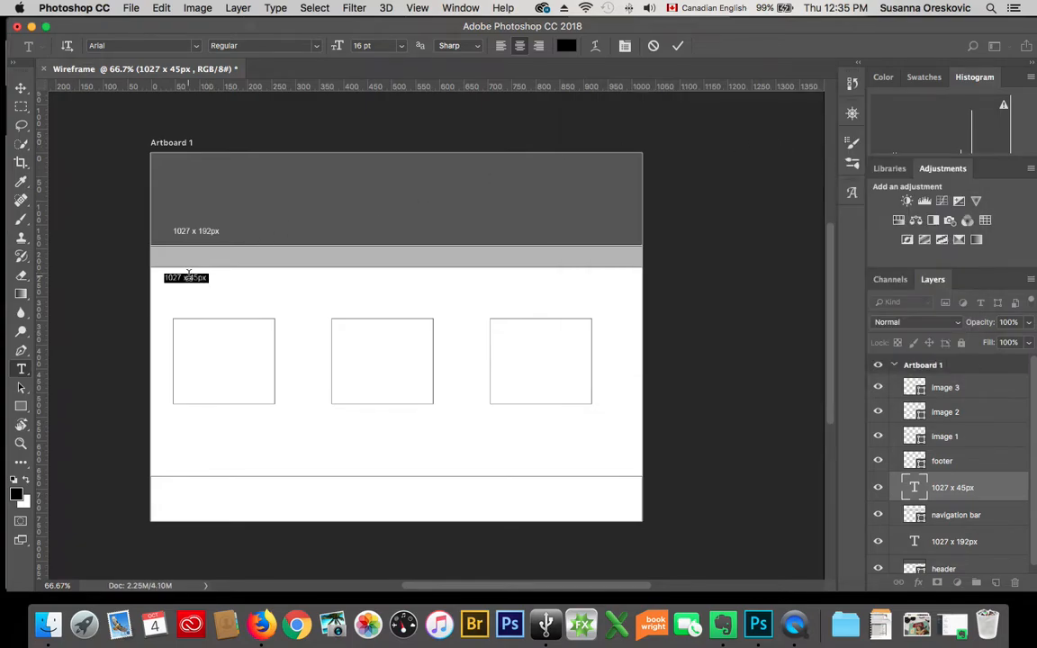
- Move the "1027 x 45px" label up onto the navigation bar, aligned under the header's dimension label
left_click(20, 88)
left_click_drag(179, 282, 177, 259)
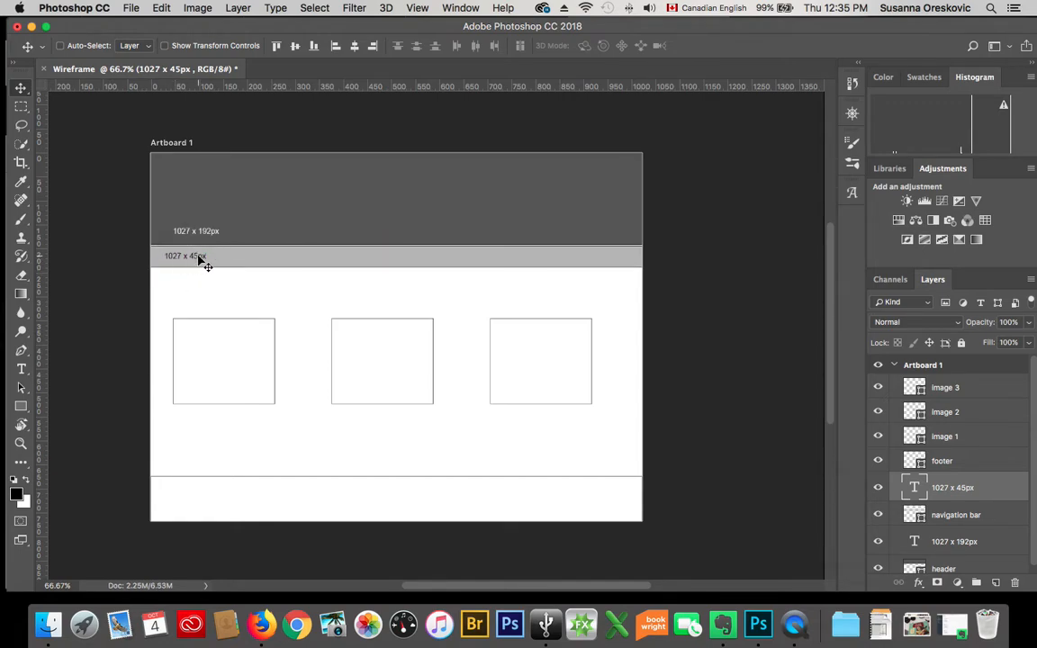
left_click_drag(191, 259, 205, 259)
double_click(914, 490)
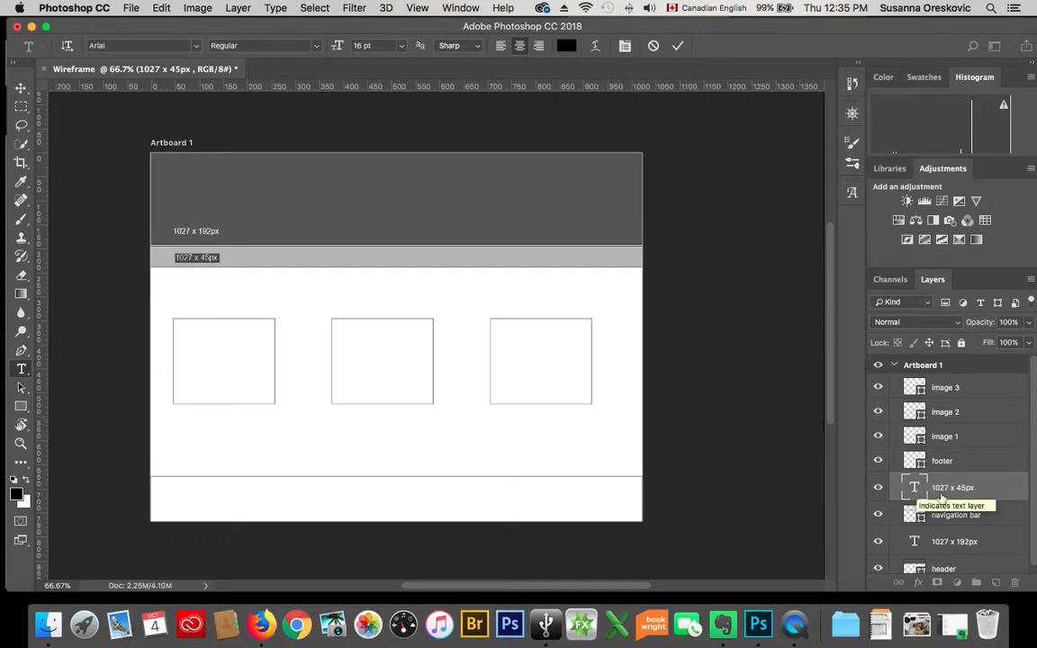
key("Escape")
- Set the footer rectangle's height to 57 px and move it down to the artboard's bottom edge
left_click(982, 462)
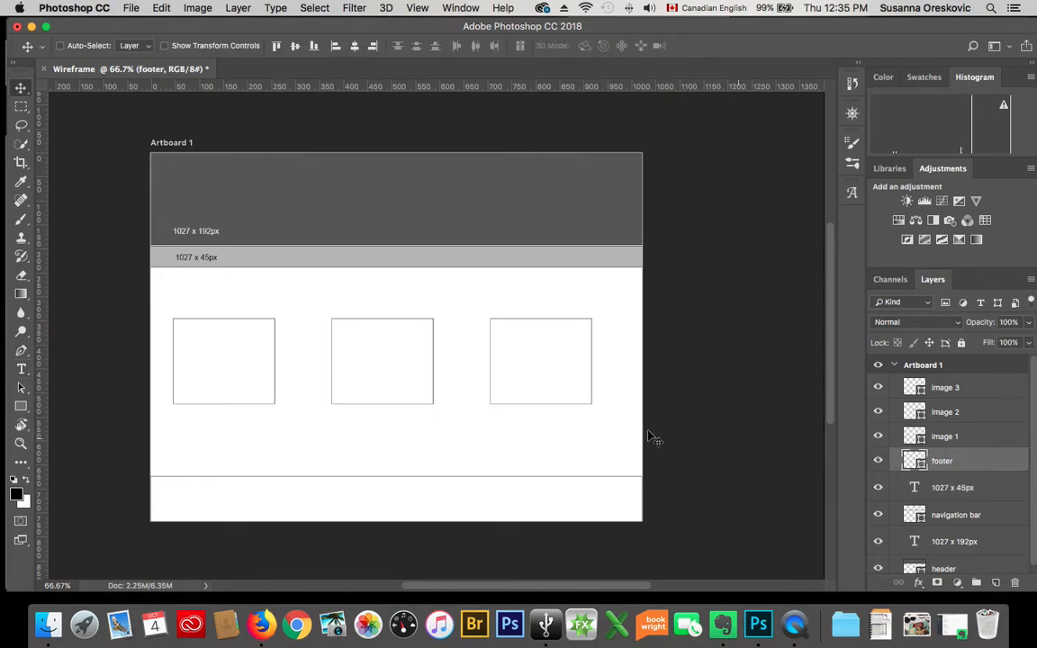
left_click(22, 407)
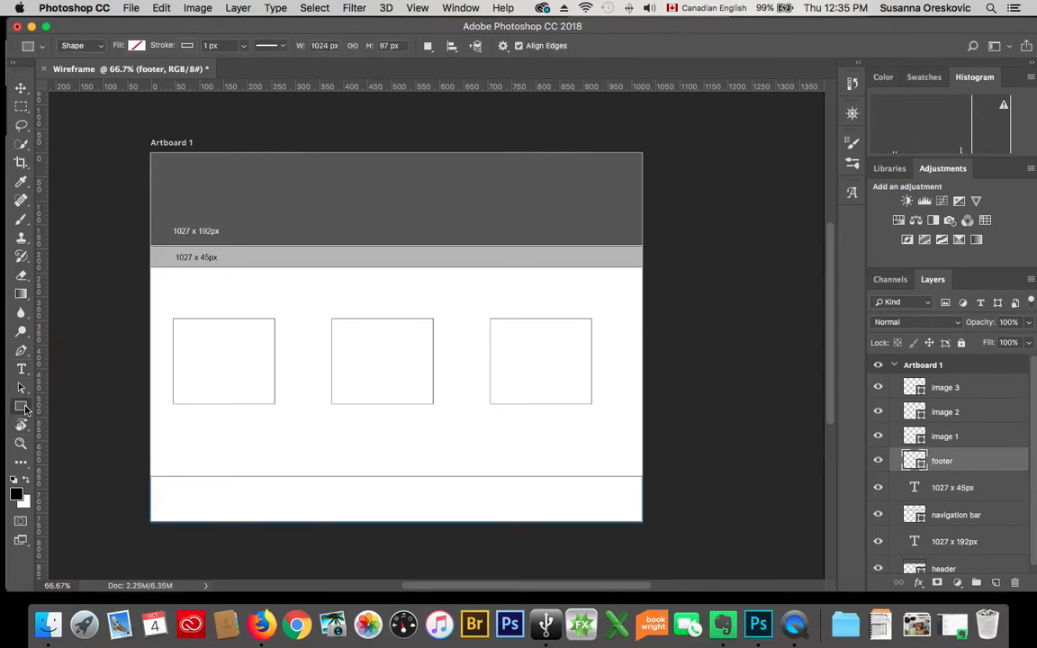
left_click(390, 45)
type("57")
key("Return")
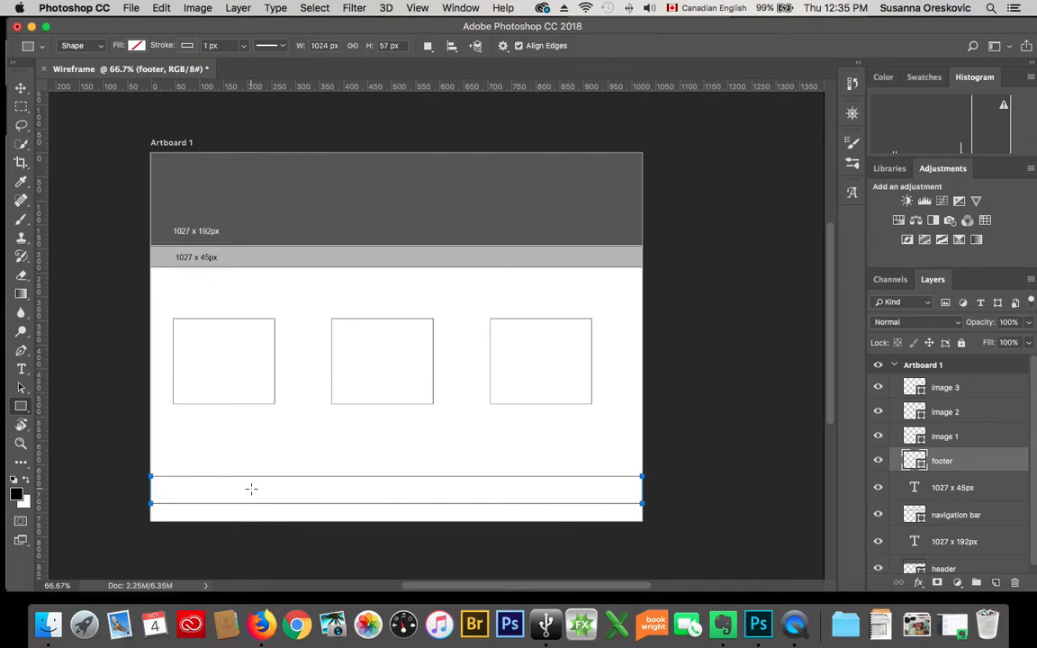
left_click(20, 87)
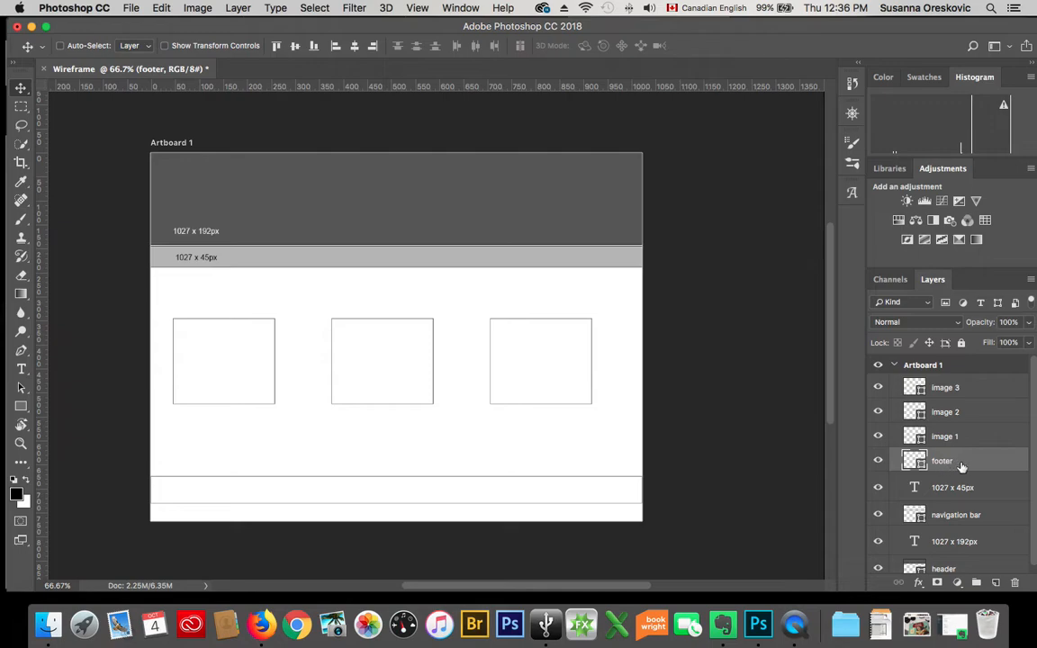
left_click_drag(472, 490, 476, 511)
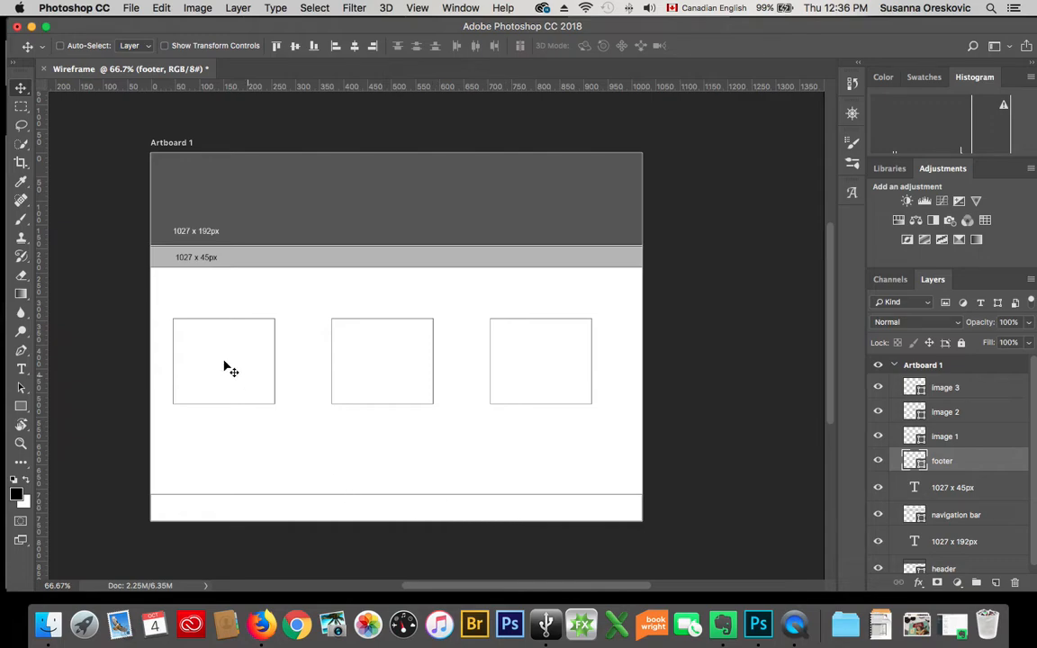
- Add the text "Copyright 2018" inside the footer rectangle
left_click(22, 370)
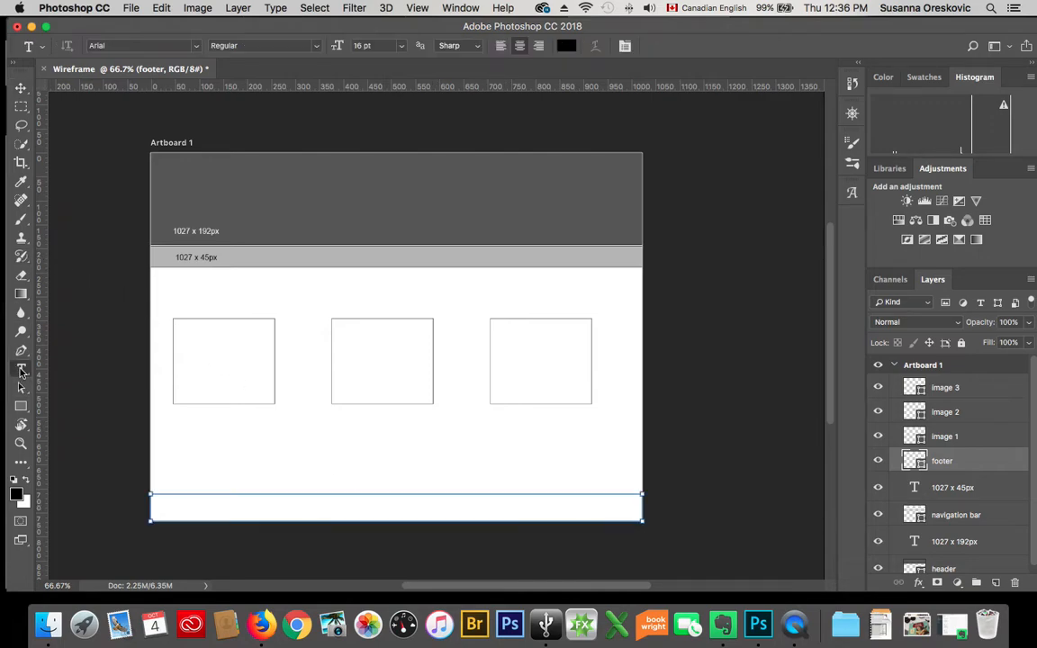
left_click(177, 507)
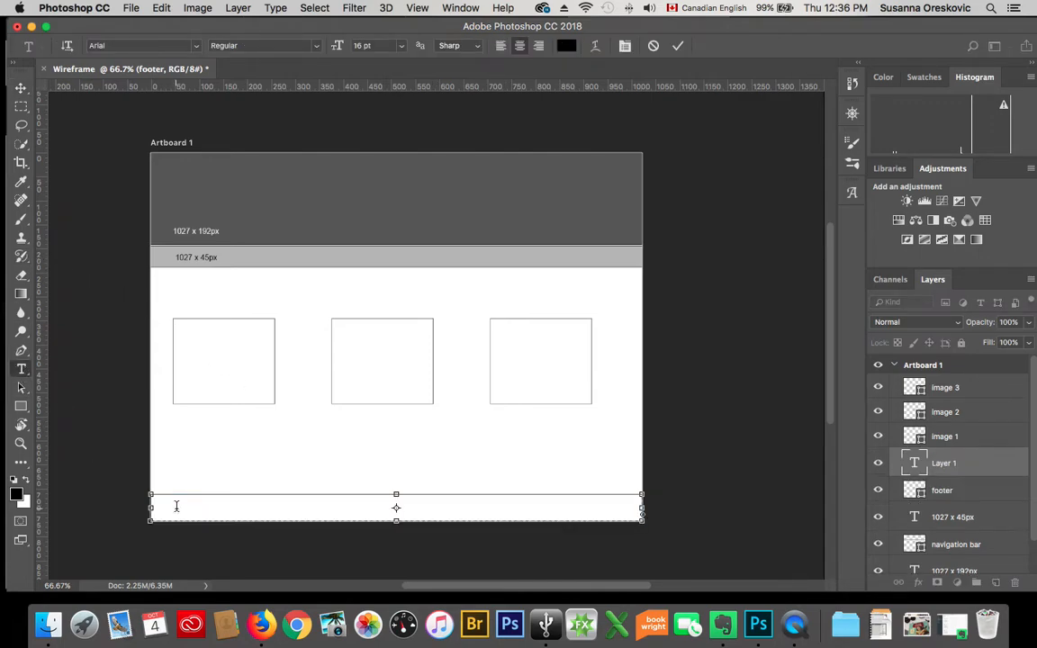
type("Copyright 2018")
left_click(918, 466)
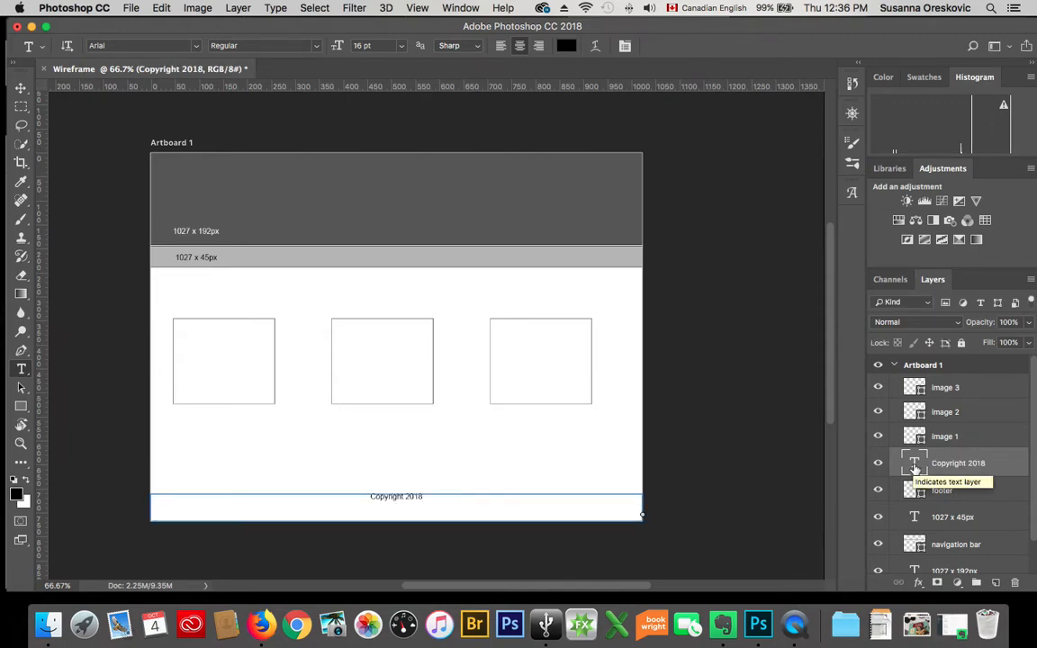
- Left-align the "Copyright 2018" text within the footer
double_click(915, 464)
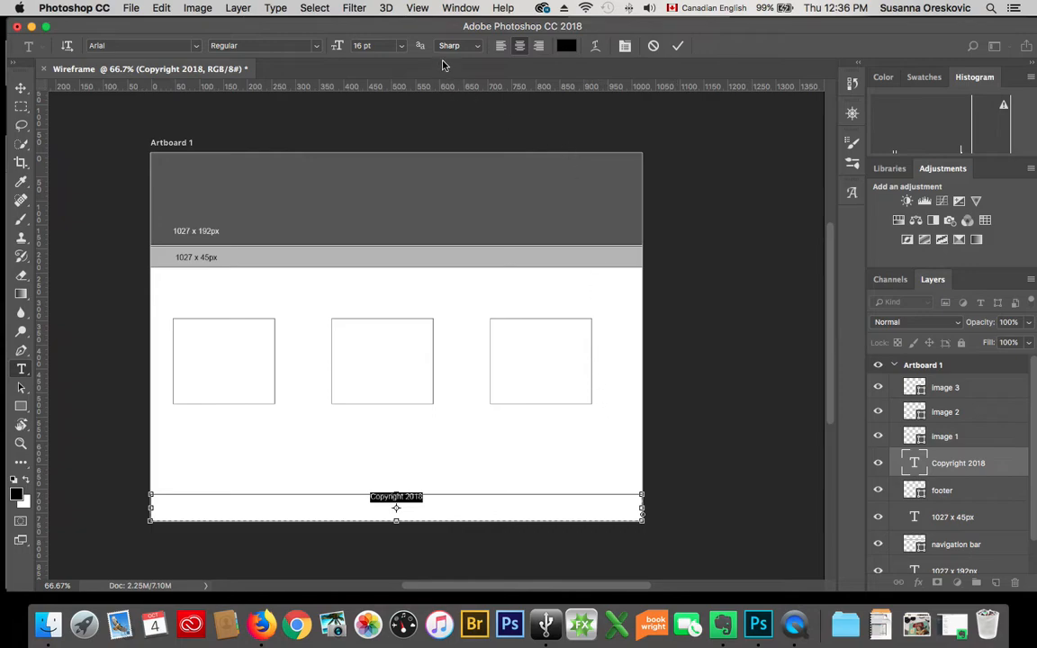
scroll(394, 56, "down", 1)
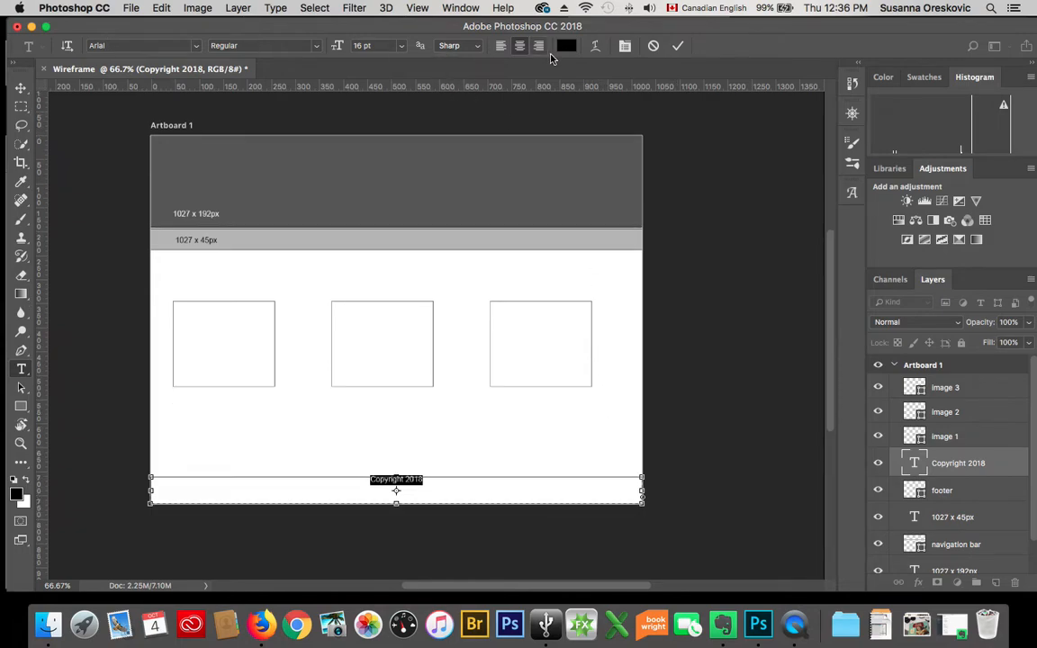
left_click(502, 46)
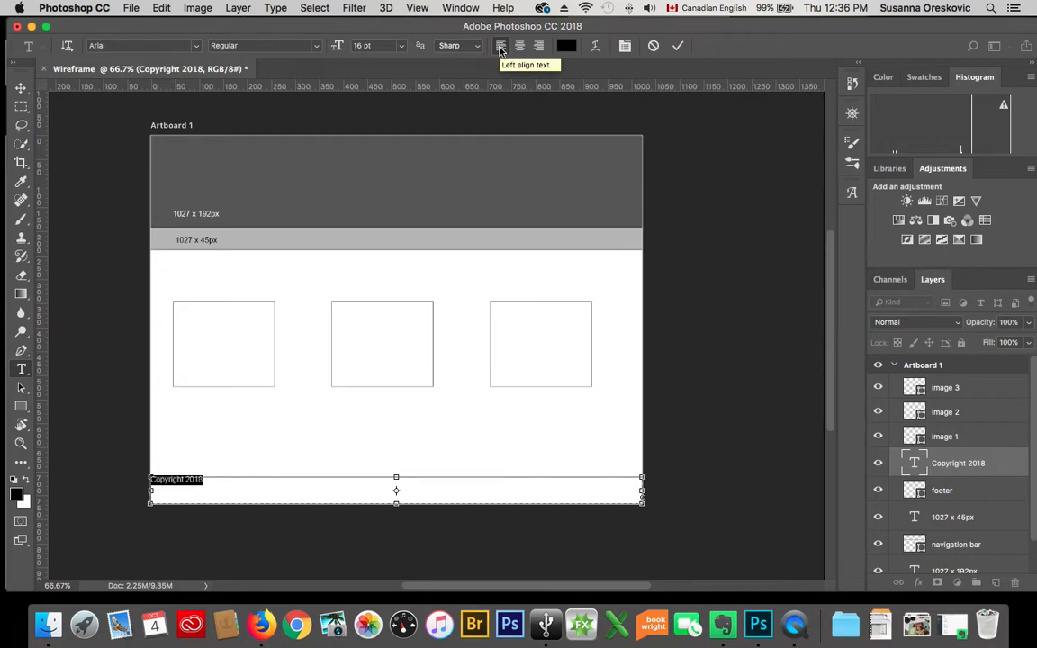
scroll(501, 51, "left", 1)
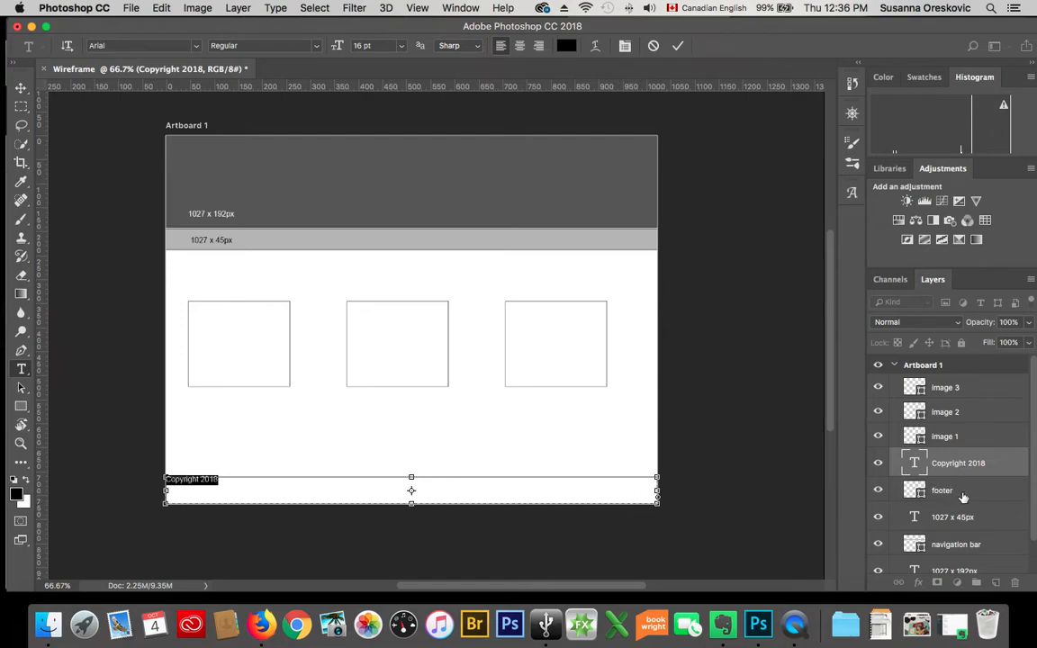
left_click(986, 491)
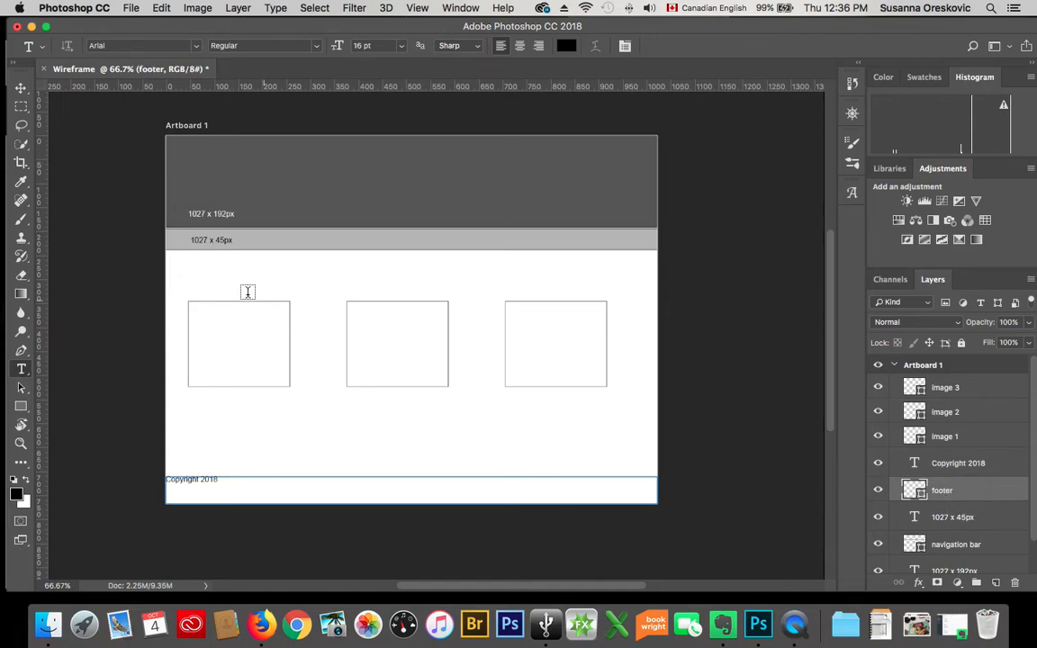
left_click(22, 407)
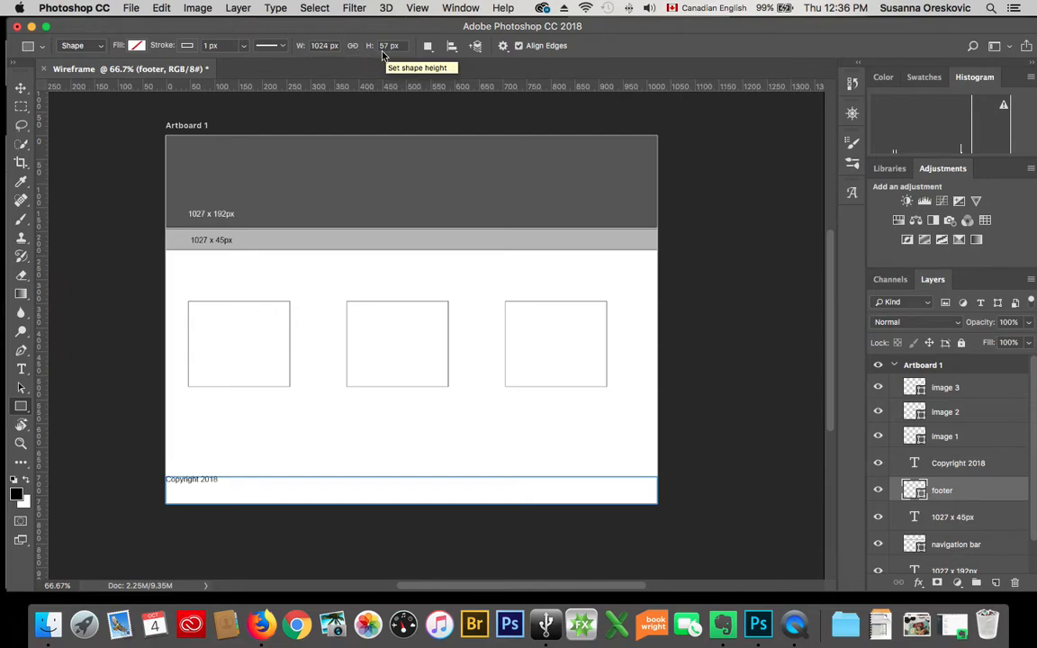
left_click(22, 370)
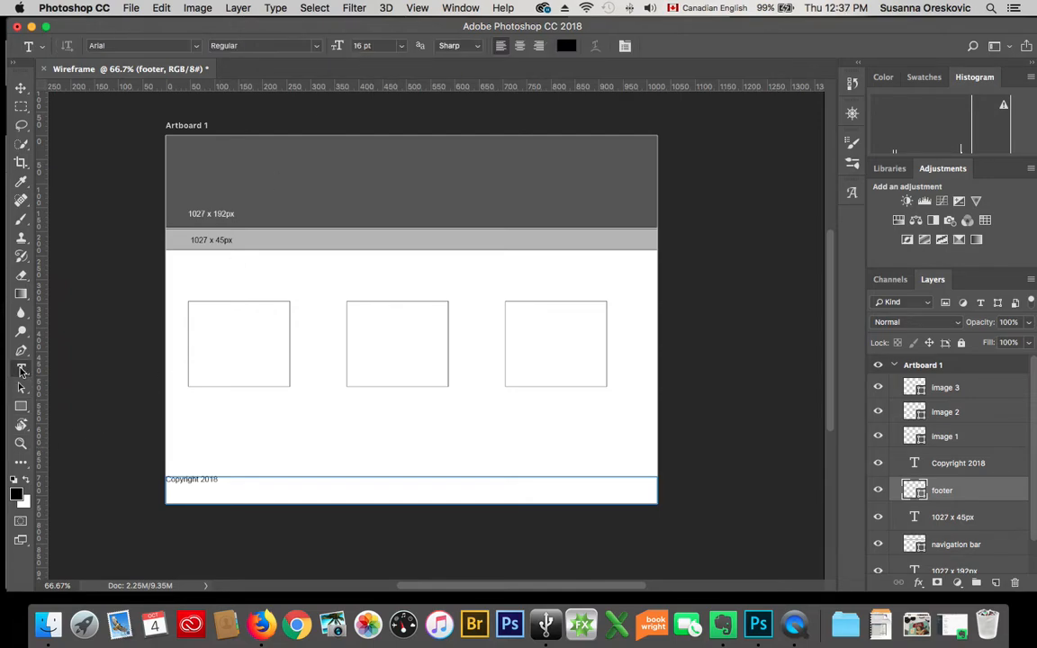
left_click(177, 495)
key("Escape")
left_click(180, 495)
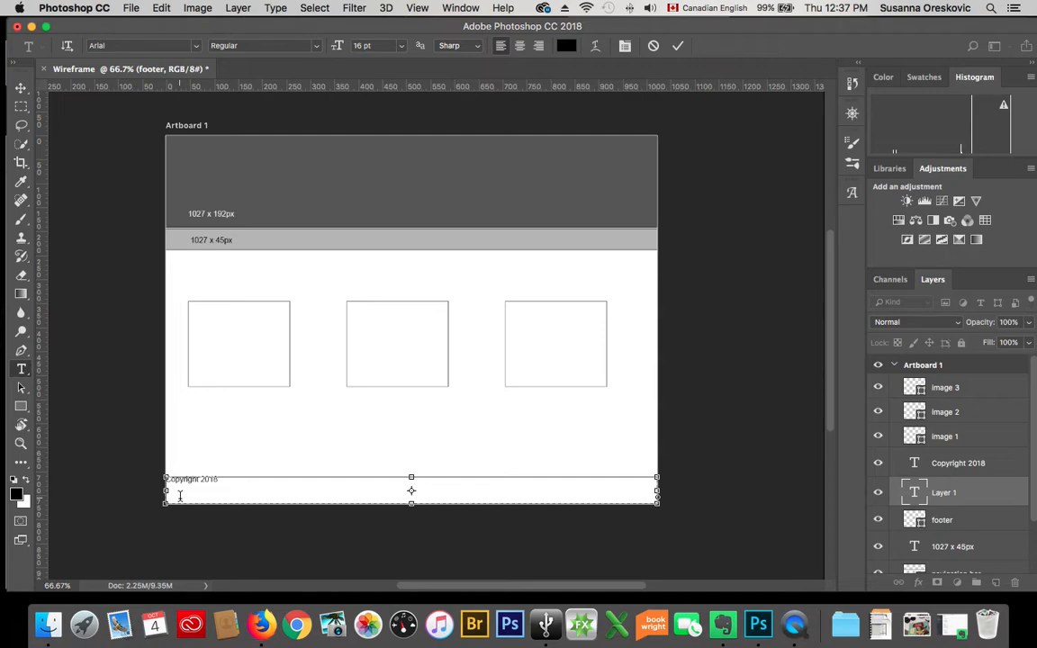
key("Escape")
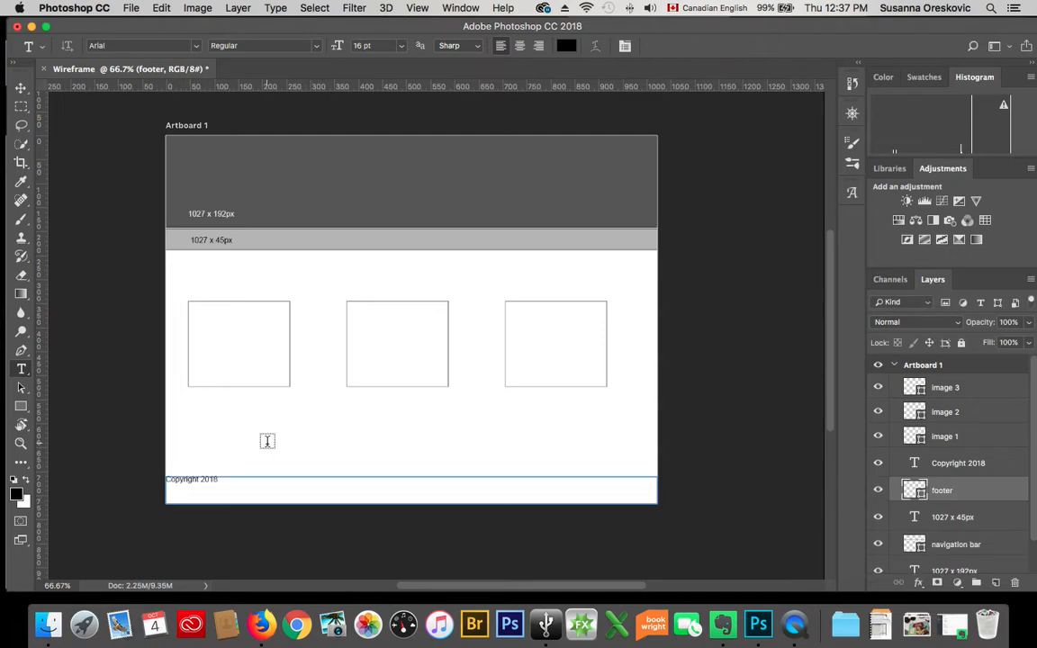
- Add a "1024 x 57 px" text label in the blank area above the footer and move it into the footer, below the copyright text
left_click(266, 440)
type("102")
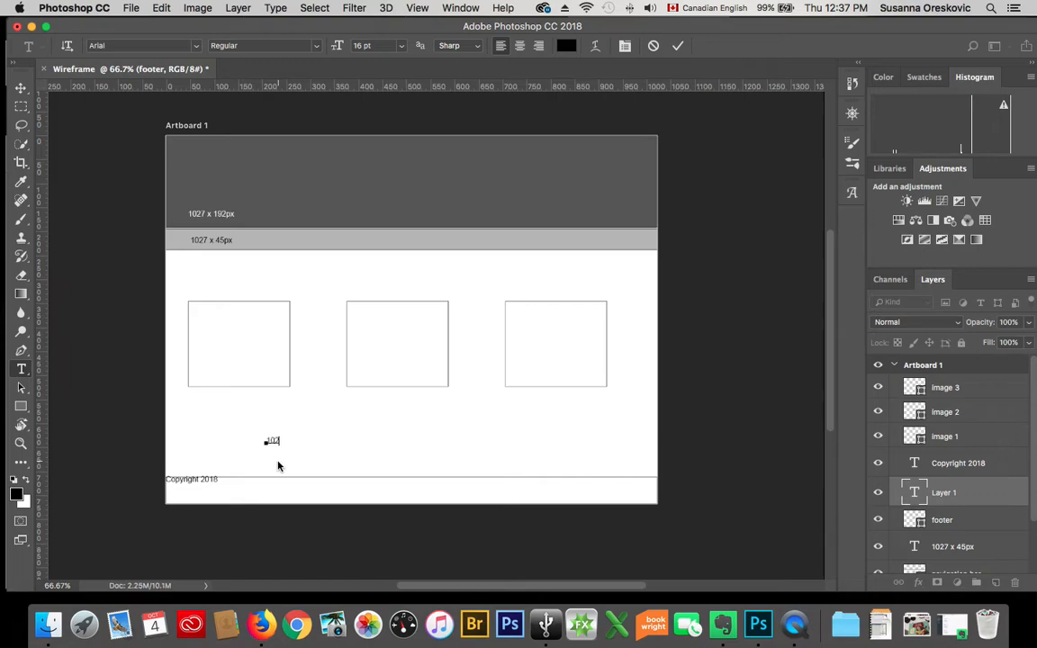
type("4 x 57 px")
left_click(912, 495)
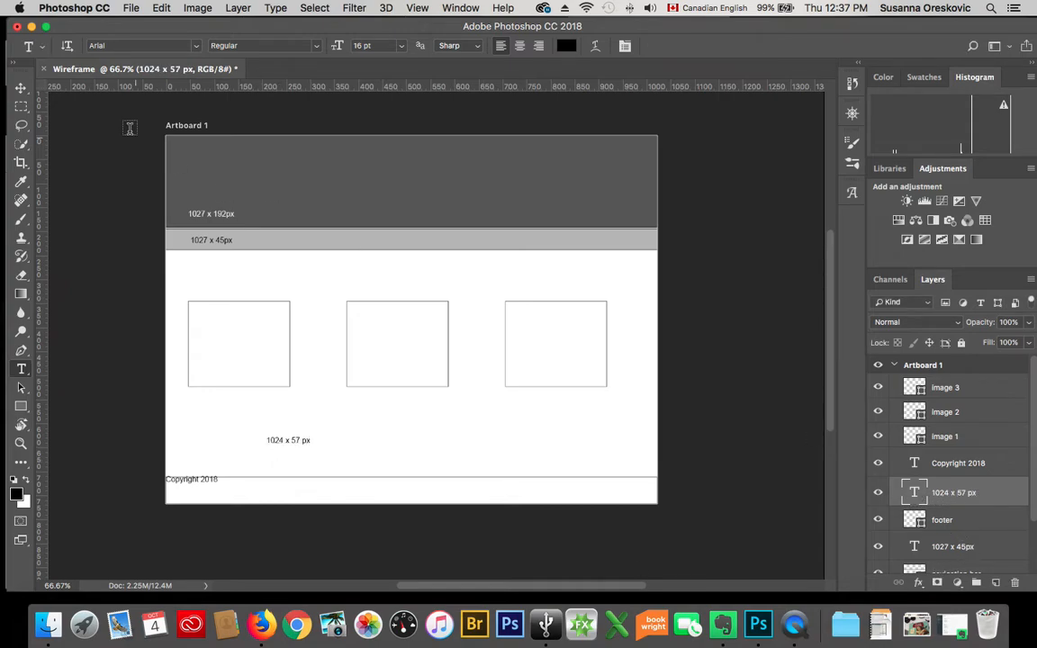
left_click(19, 88)
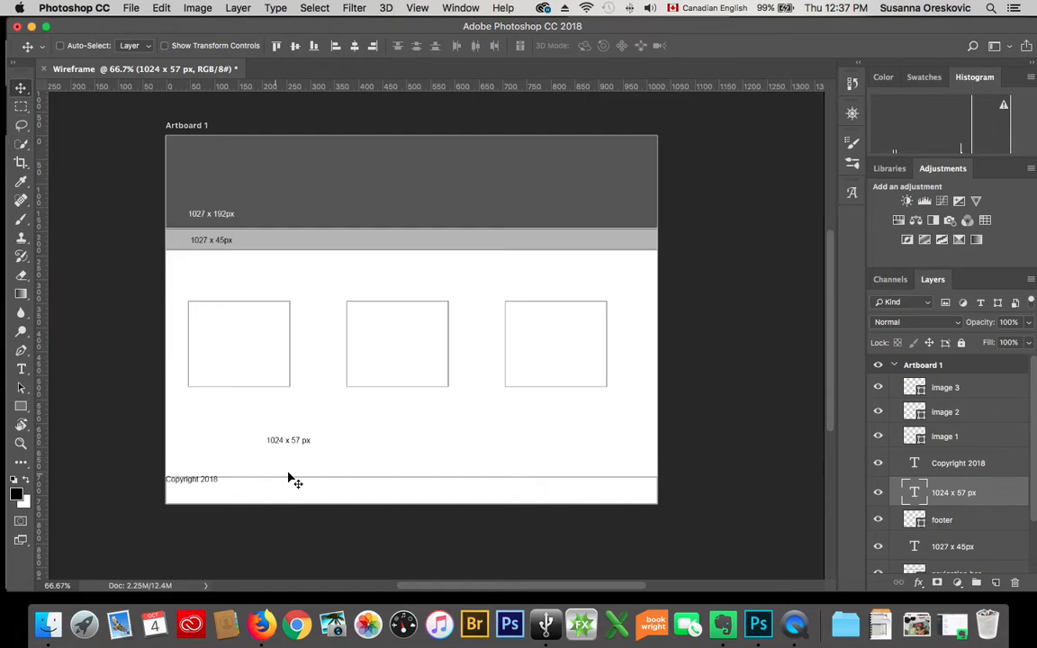
left_click_drag(282, 447, 187, 498)
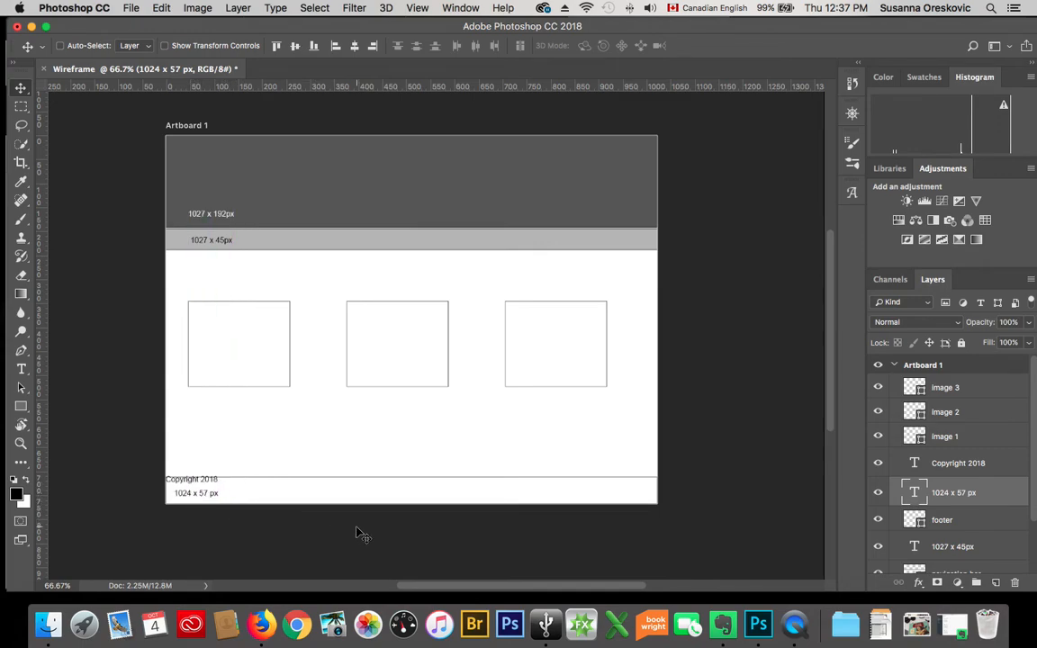
- Move the "Copyright 2018" text slightly inward and down so it lines up just above the "1024 x 57 px" footer label
left_click(982, 464)
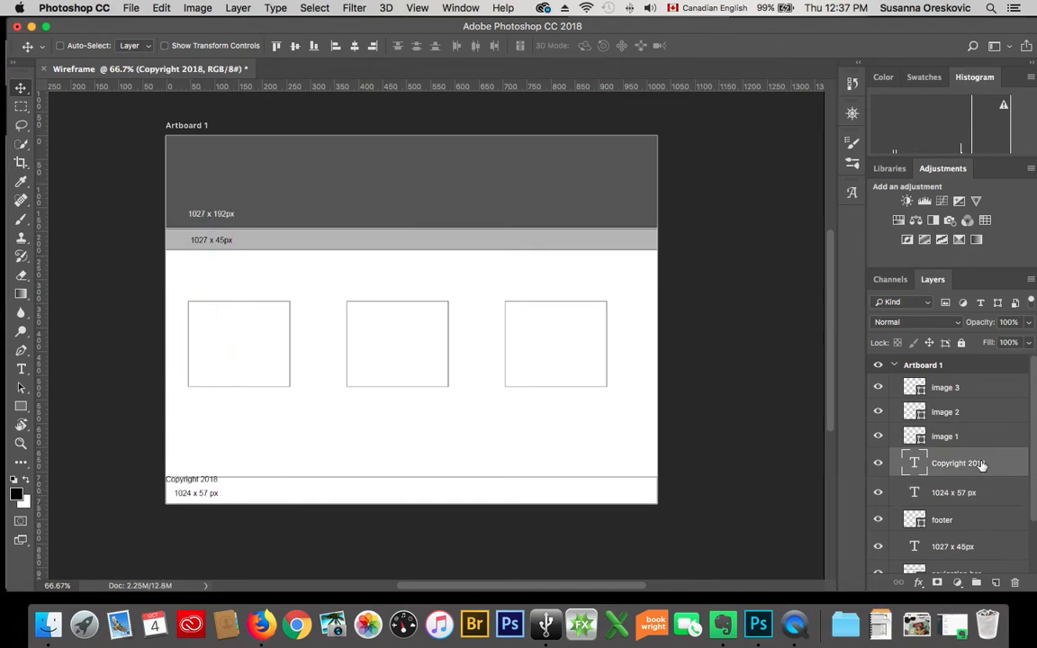
double_click(917, 465)
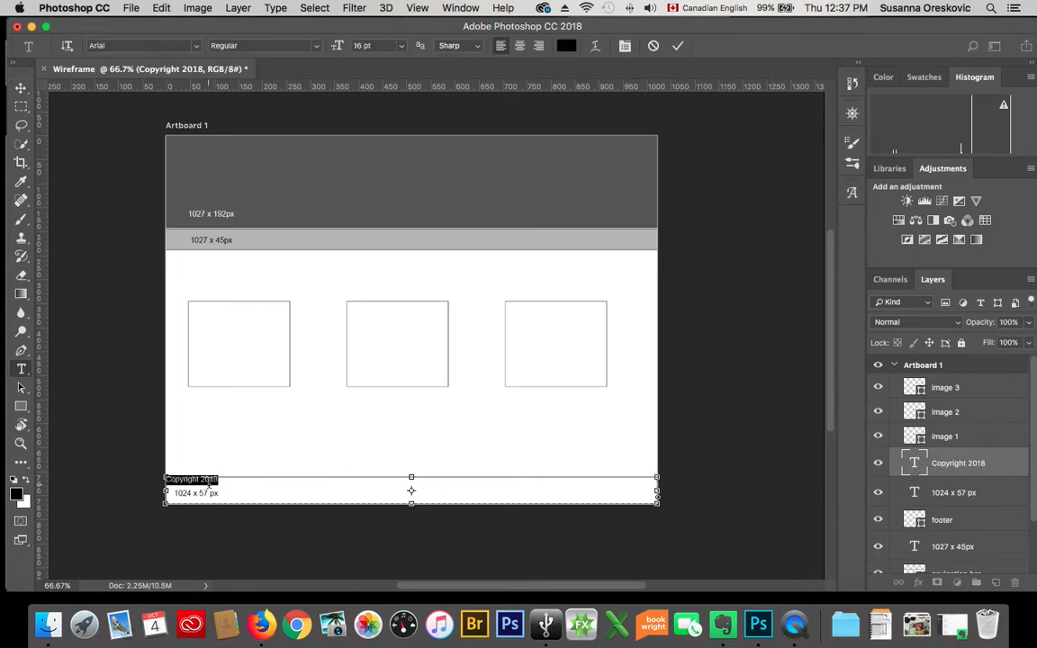
left_click(20, 87)
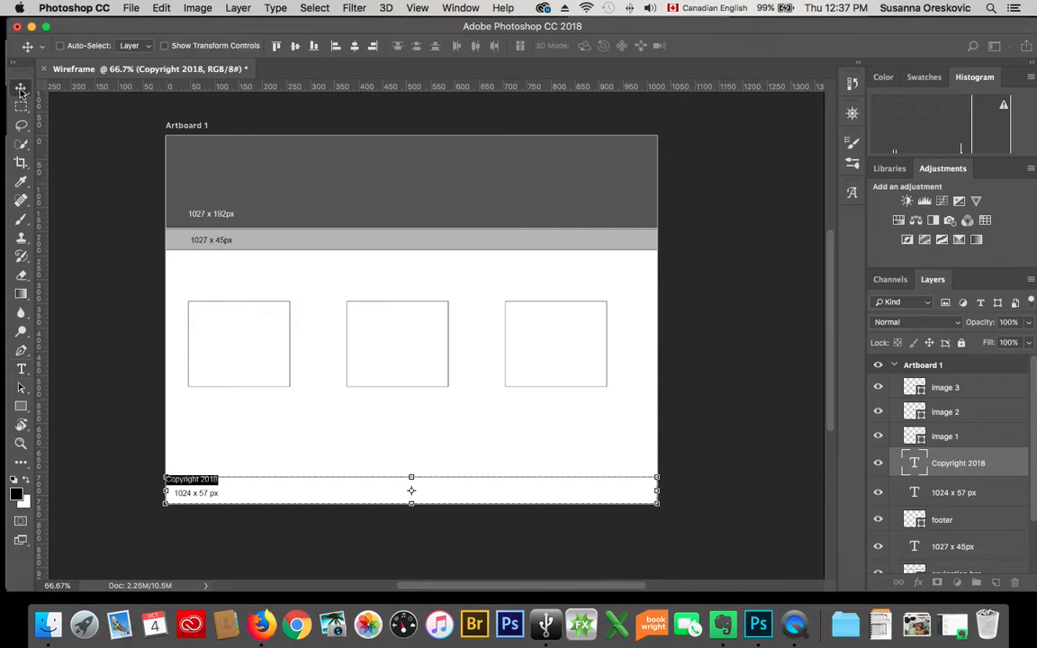
left_click_drag(188, 483, 193, 488)
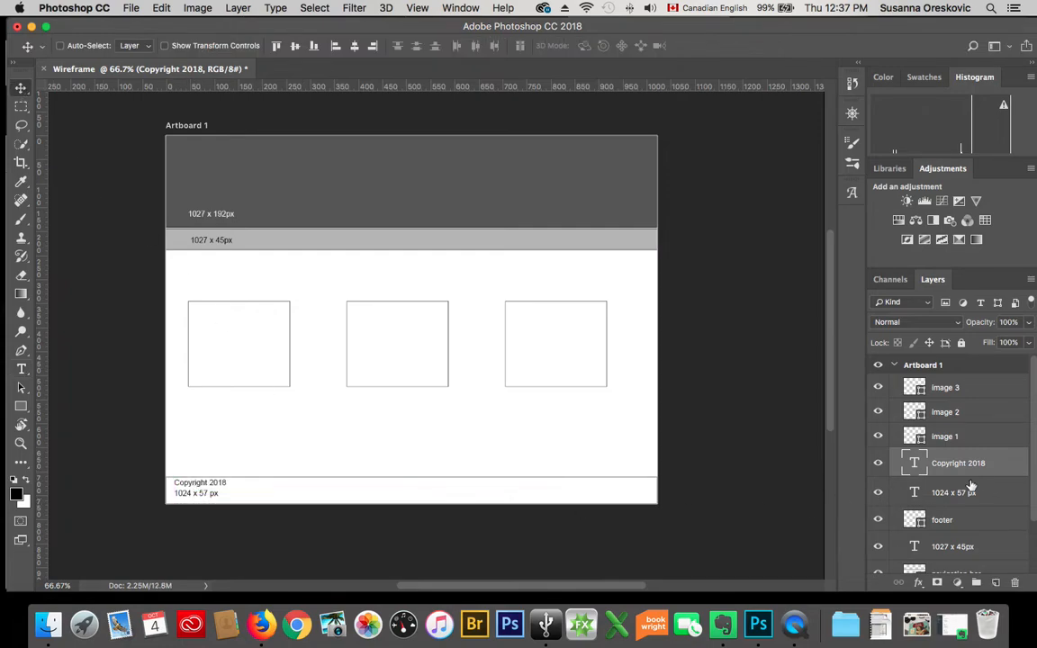
- Place blog.jpeg as an embedded image above the image 1 layer and move it over the first image box
left_click(984, 440)
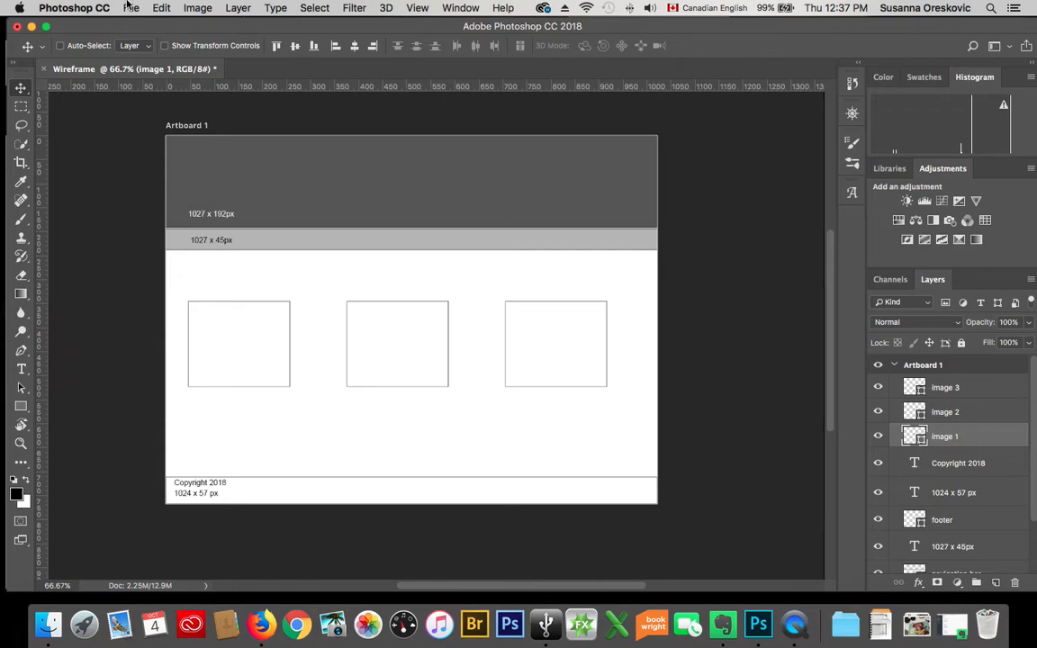
left_click(162, 9)
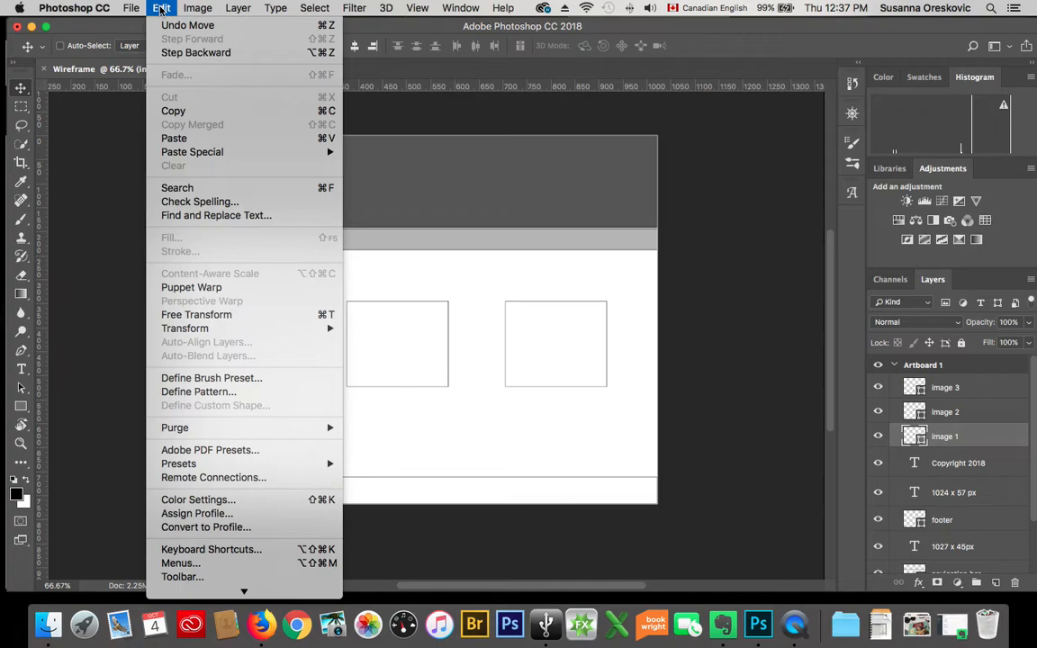
mouse_move(193, 11)
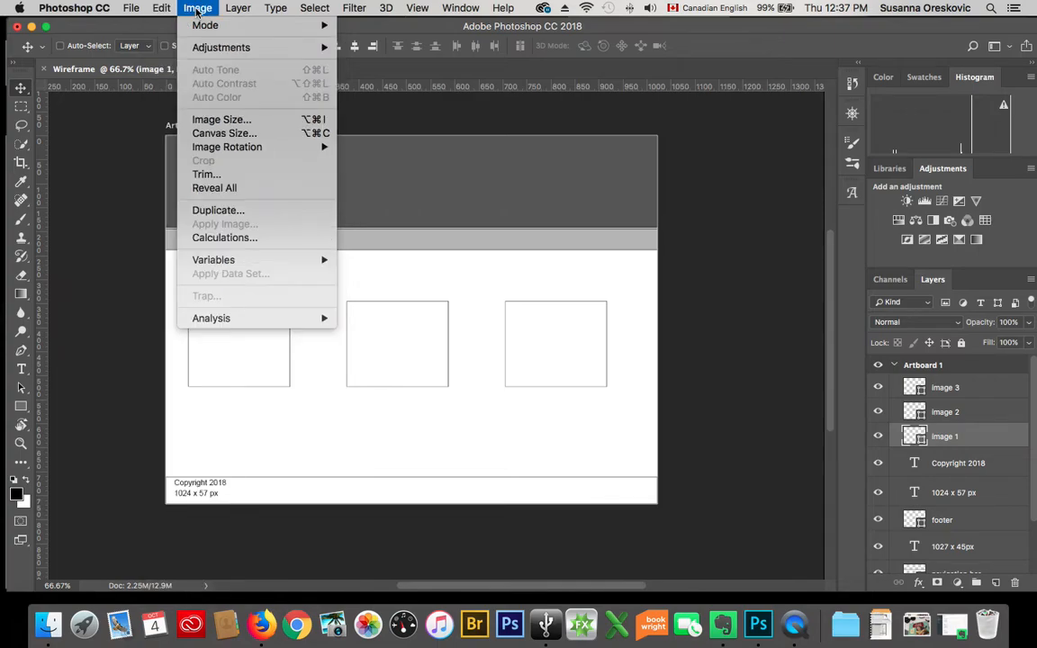
mouse_move(135, 11)
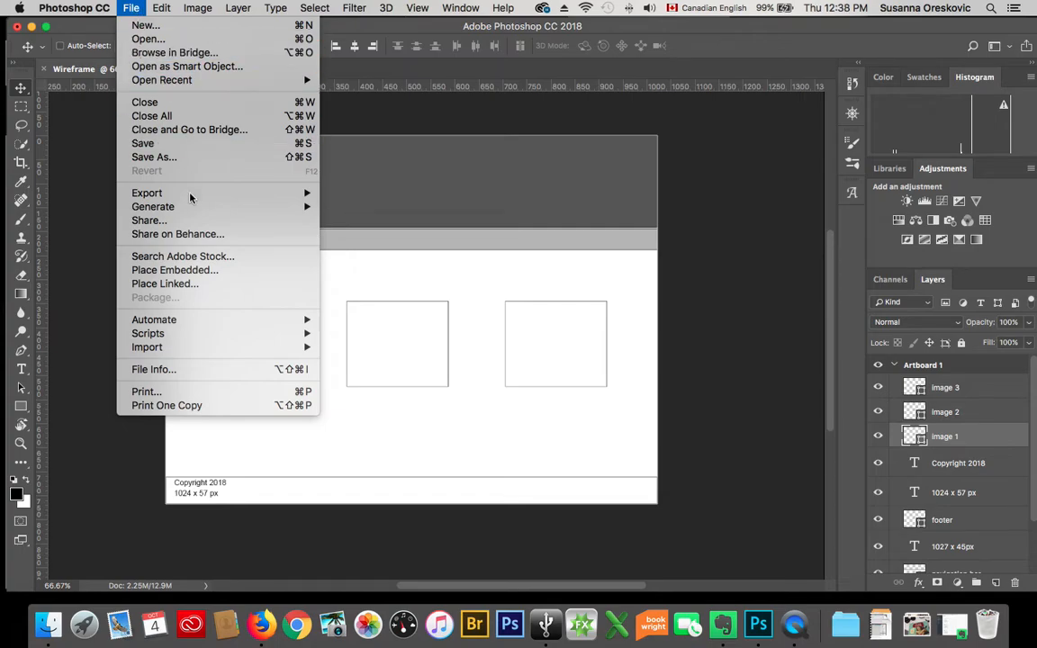
left_click(183, 270)
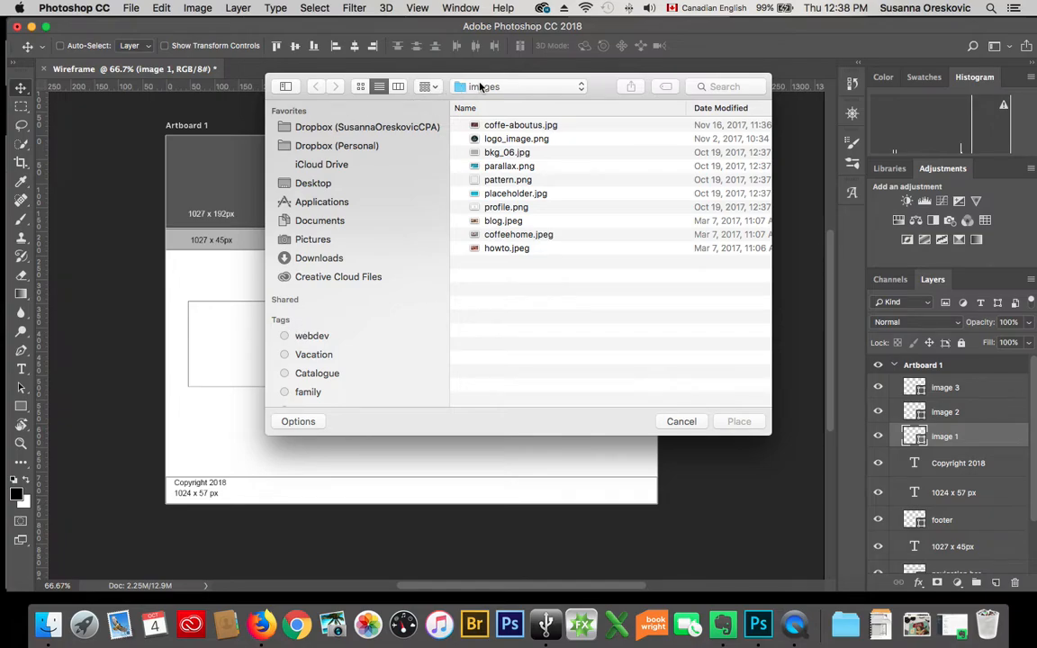
left_click(495, 222)
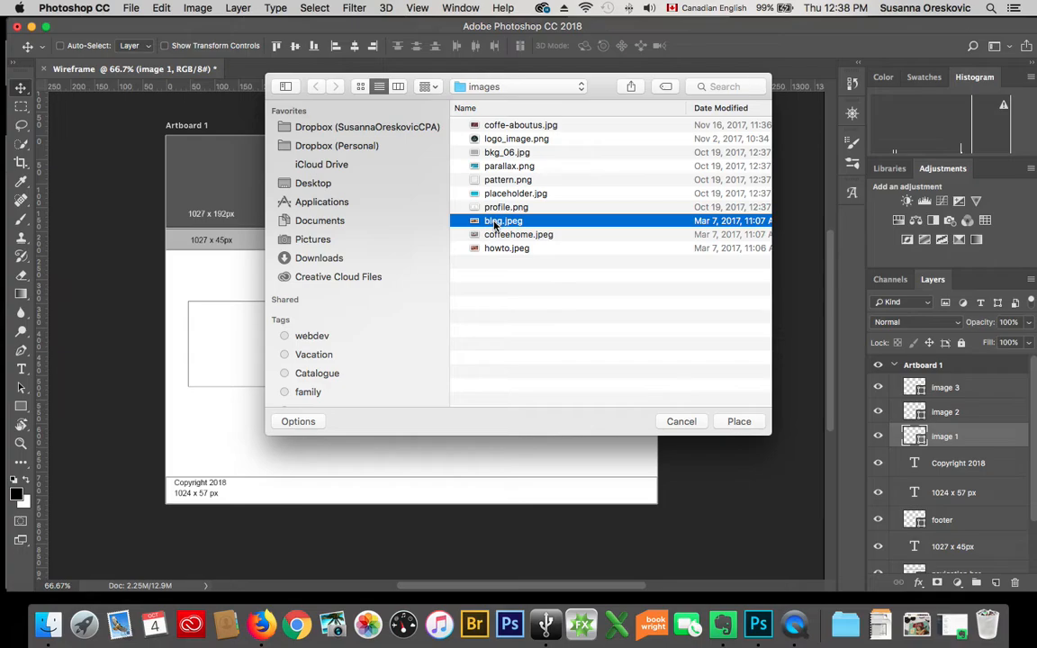
left_click(736, 422)
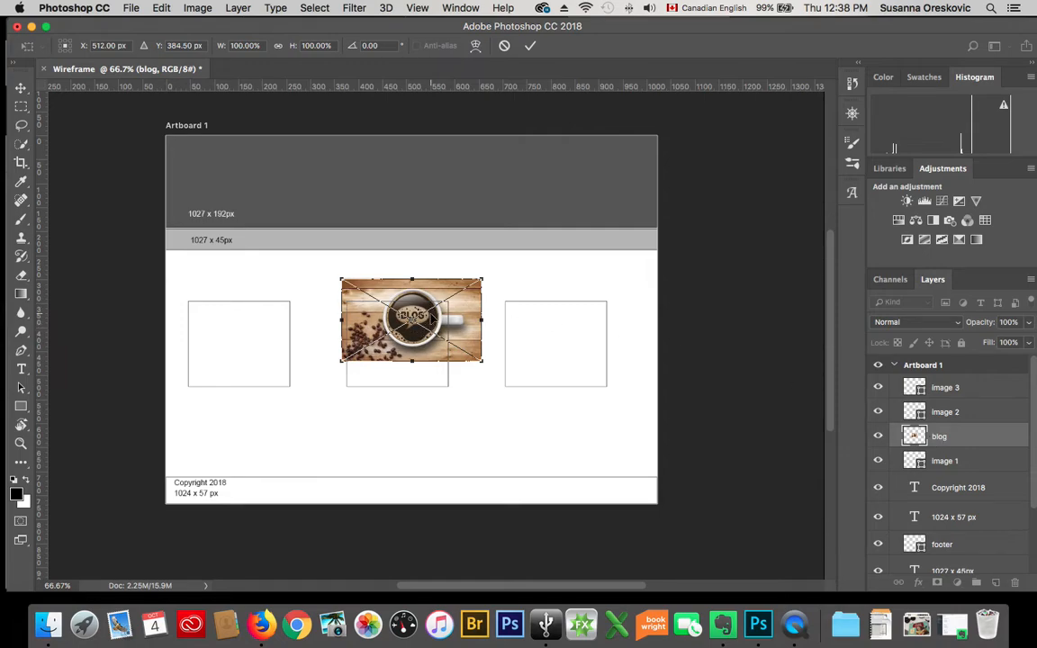
left_click(21, 89)
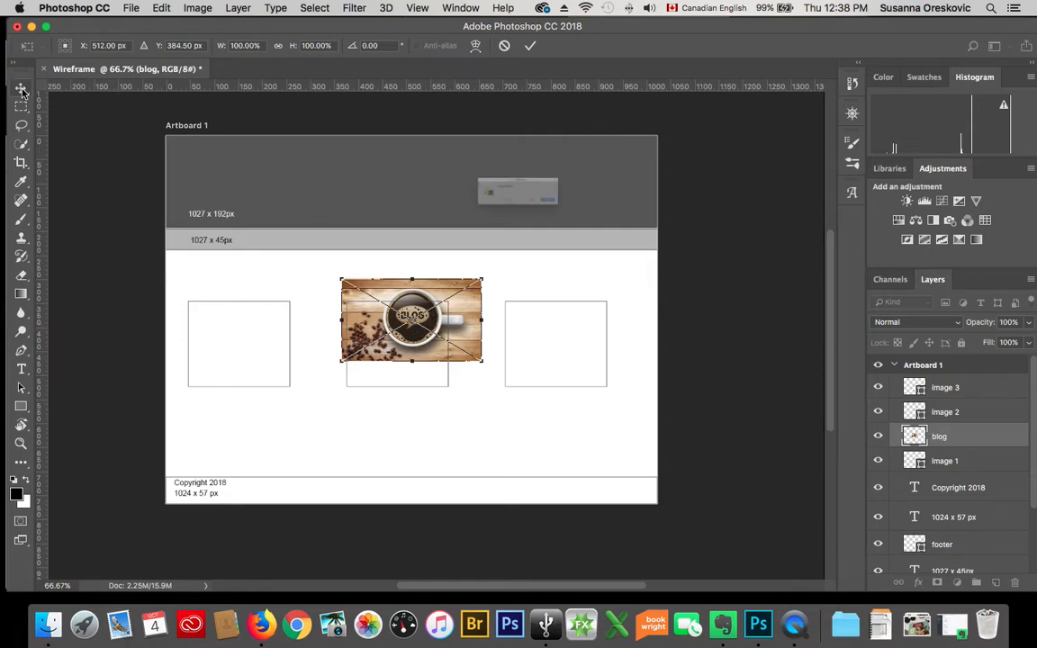
left_click(636, 226)
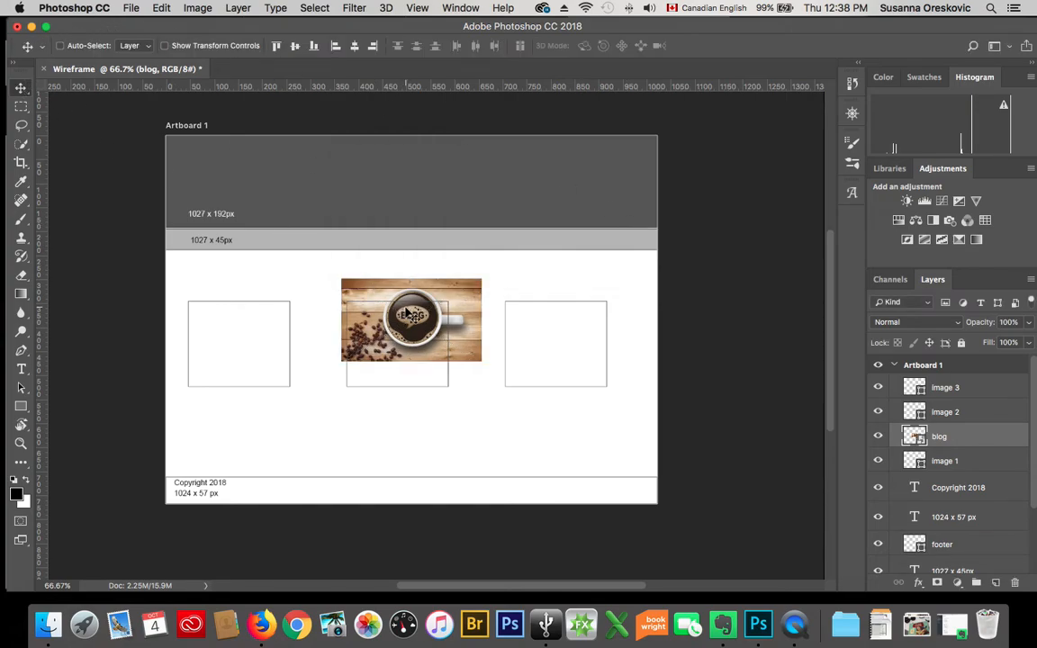
left_click_drag(409, 312, 268, 337)
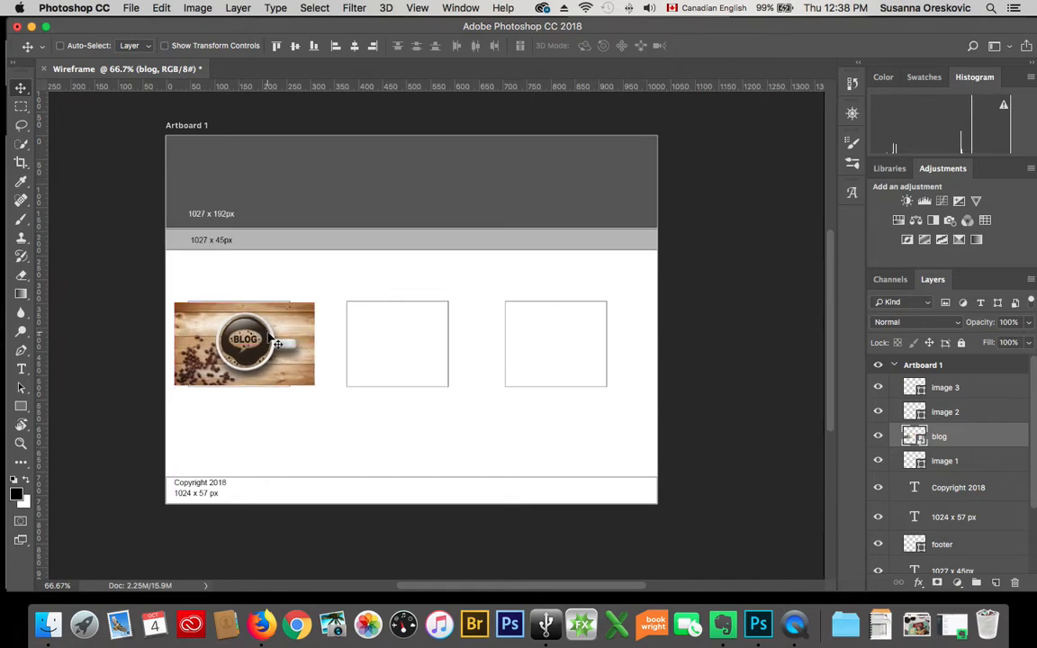
- Rename the placed blog layer as "blog image"
double_click(940, 437)
key("Right")
key("Return")
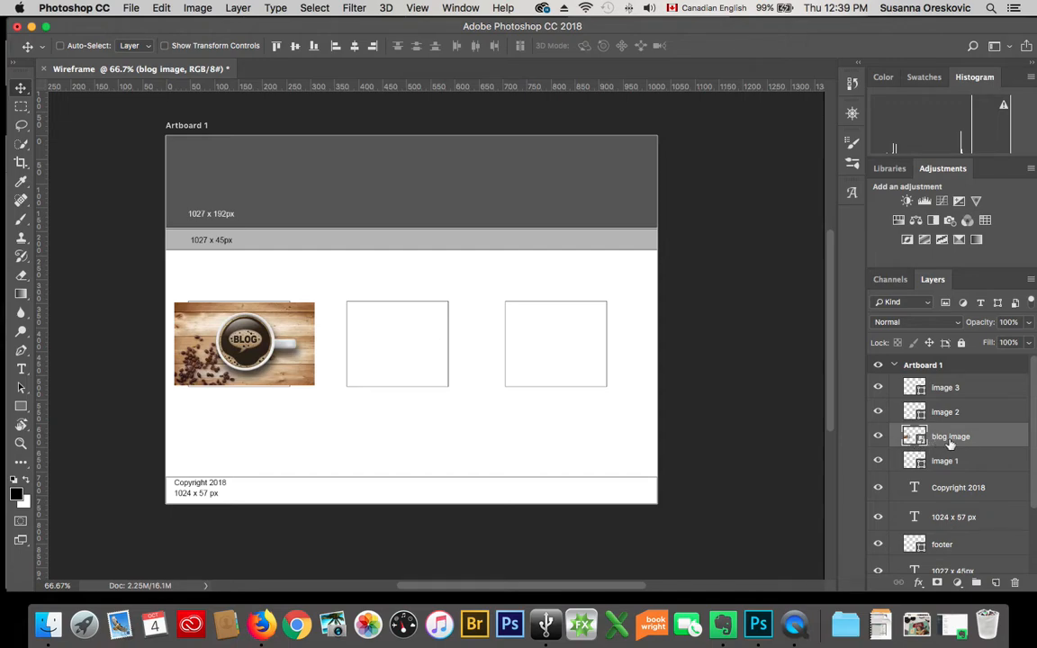
- Mask the blog image to the first image box, using a rectangular selection about 213 x 177 px traced with the layer temporarily hidden
left_click(22, 108)
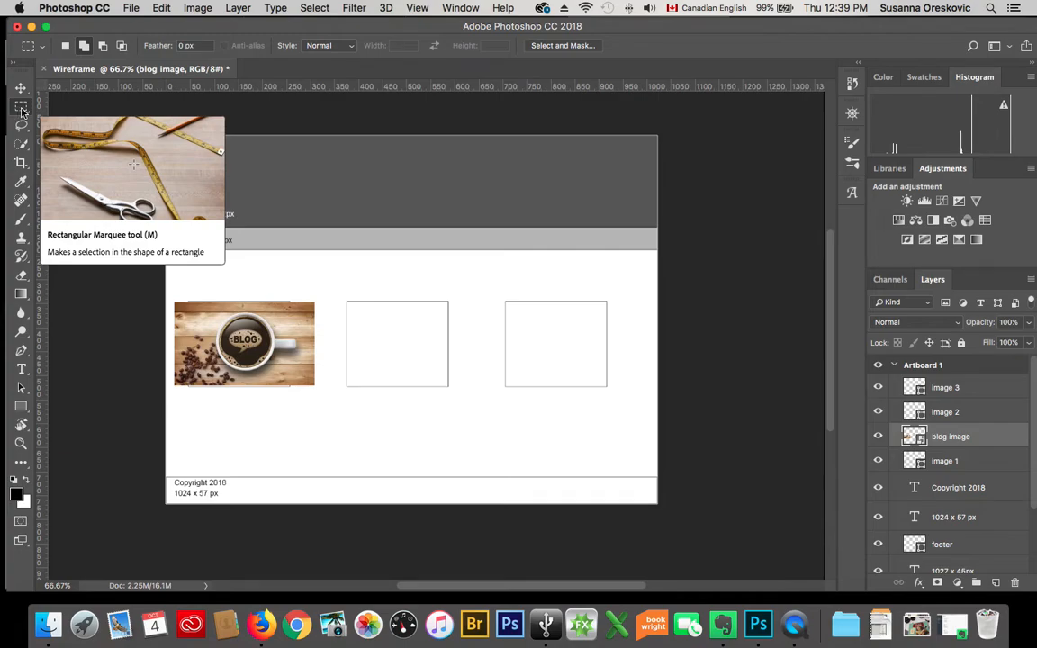
left_click(879, 437)
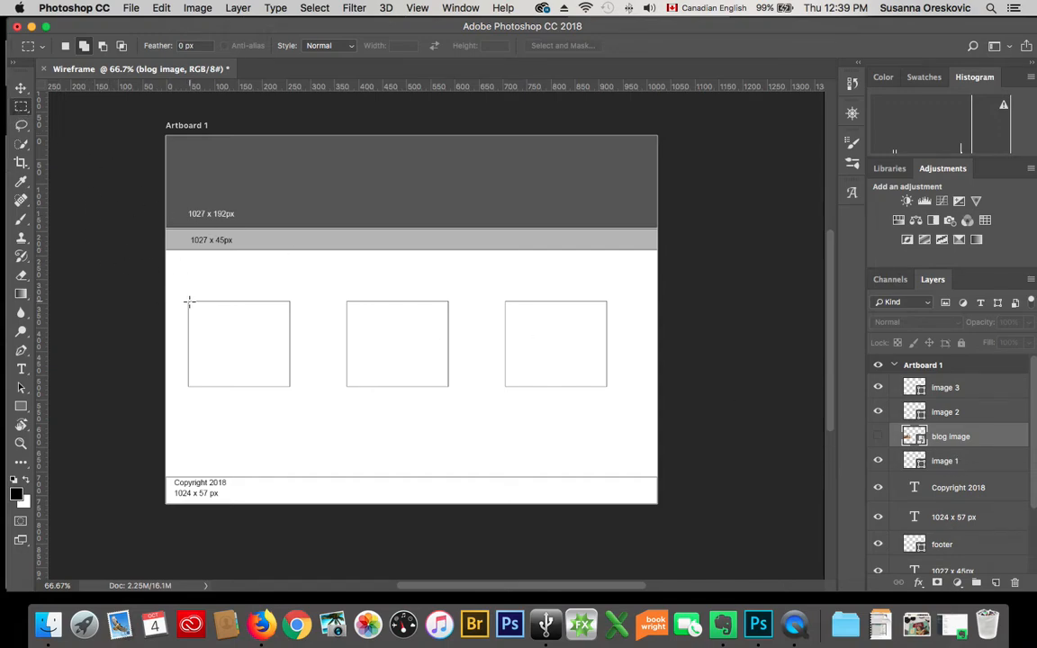
left_click_drag(202, 358, 289, 386)
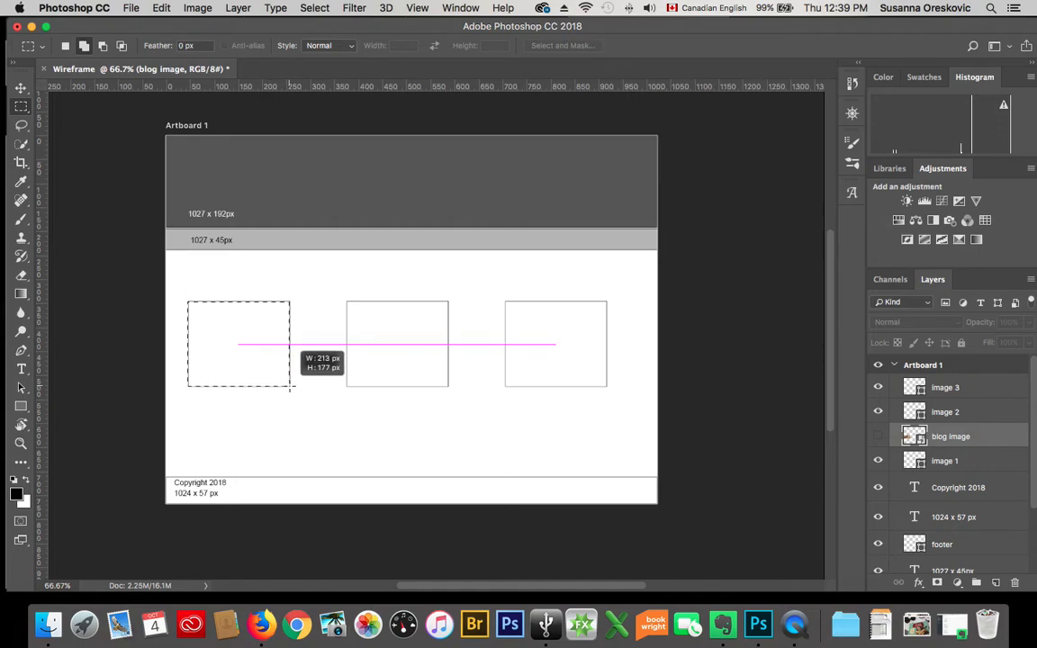
left_click_drag(290, 387, 289, 387)
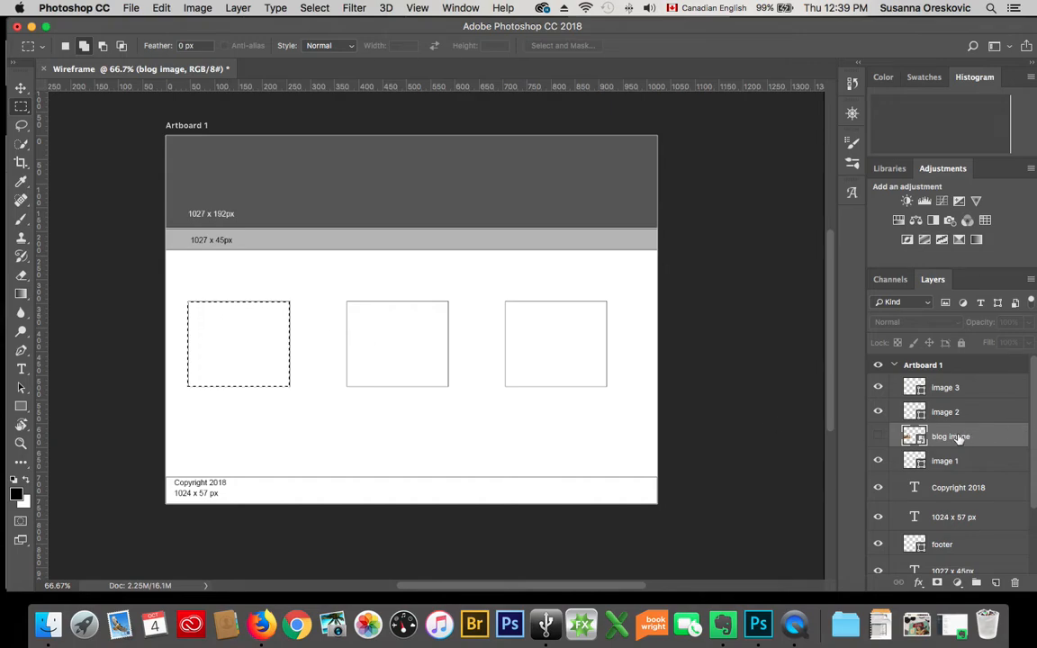
left_click(878, 436)
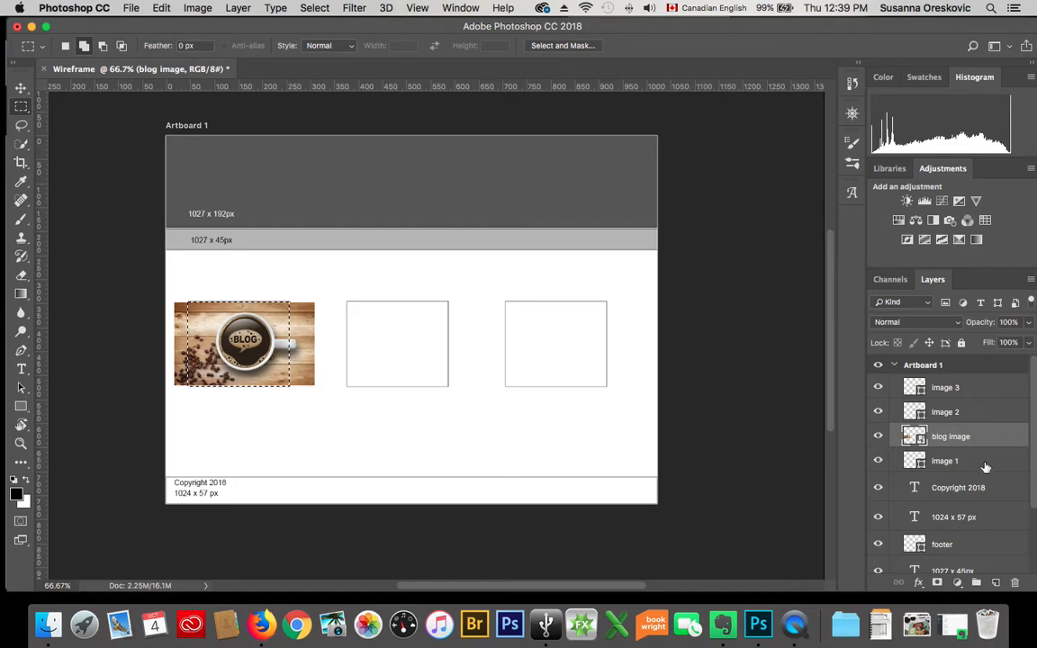
left_click(938, 584)
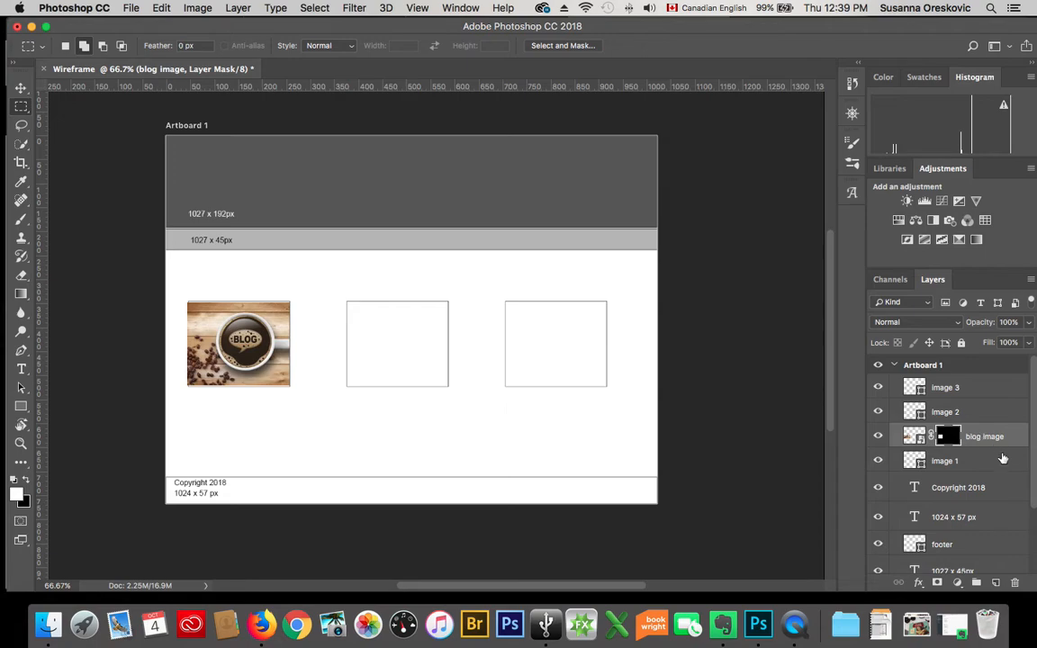
- Place howto.jpeg as an embedded image above the image 2 layer and move it over the middle image box
left_click(997, 412)
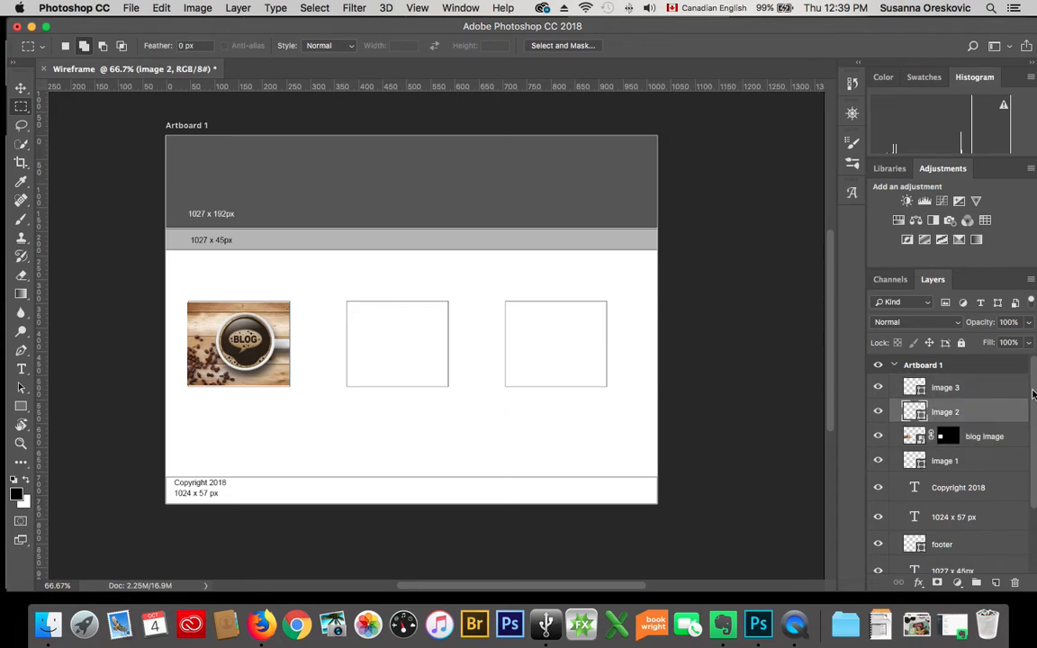
left_click(130, 9)
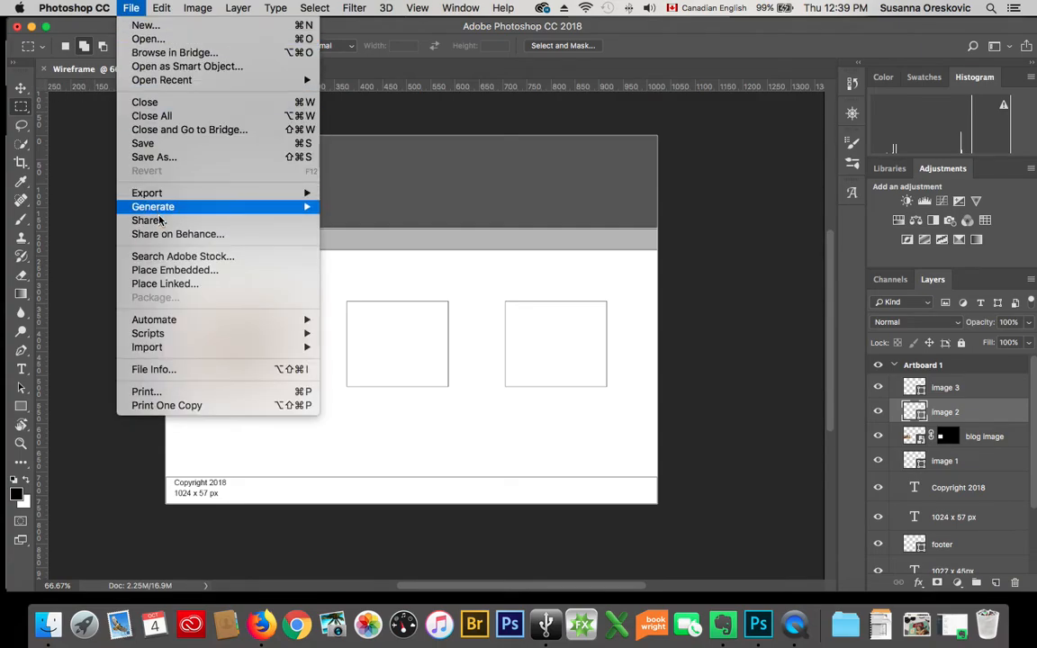
left_click(163, 271)
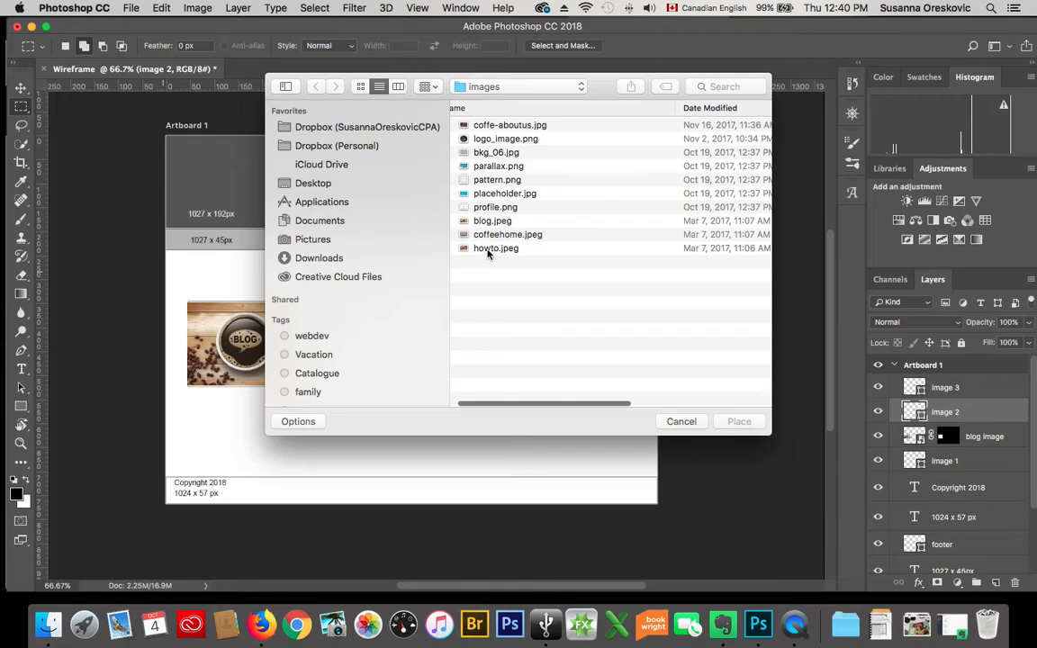
left_click(532, 248)
left_click(739, 422)
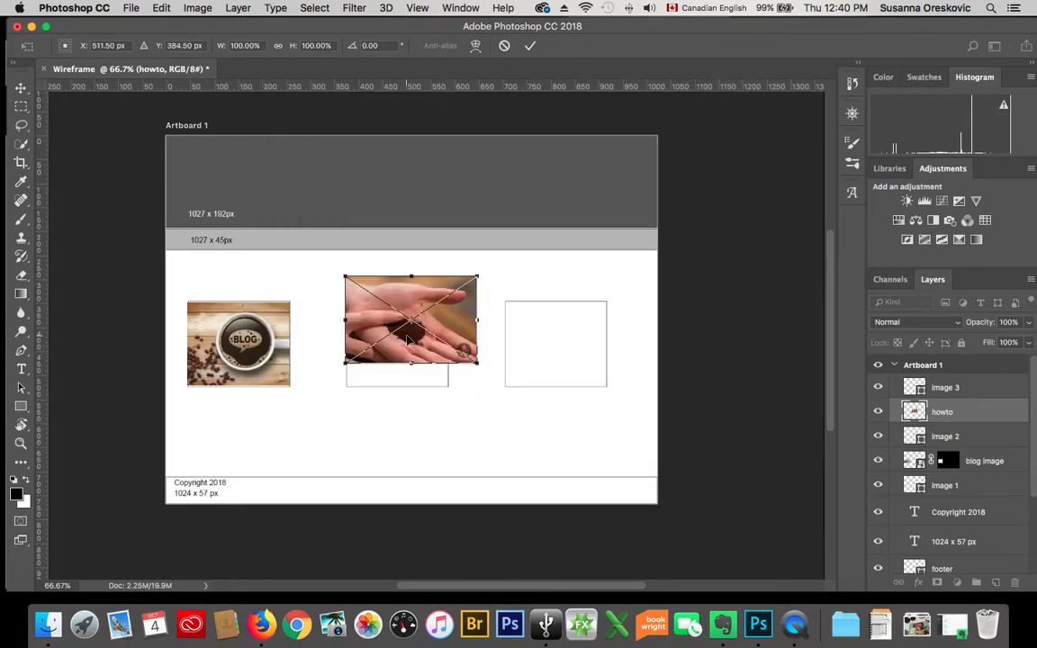
left_click(19, 87)
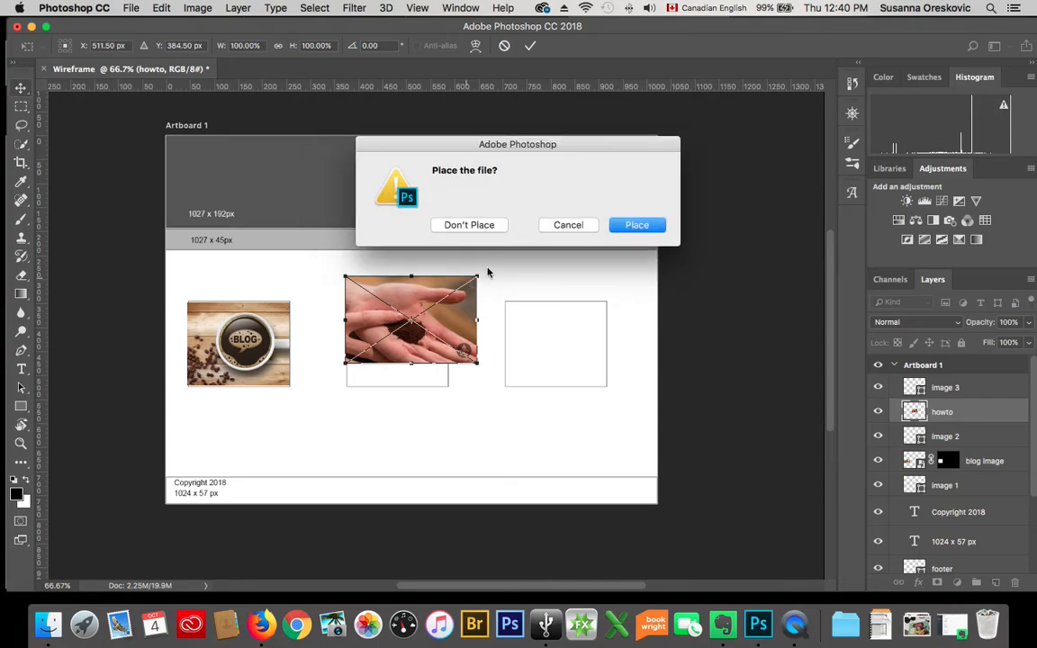
left_click(636, 225)
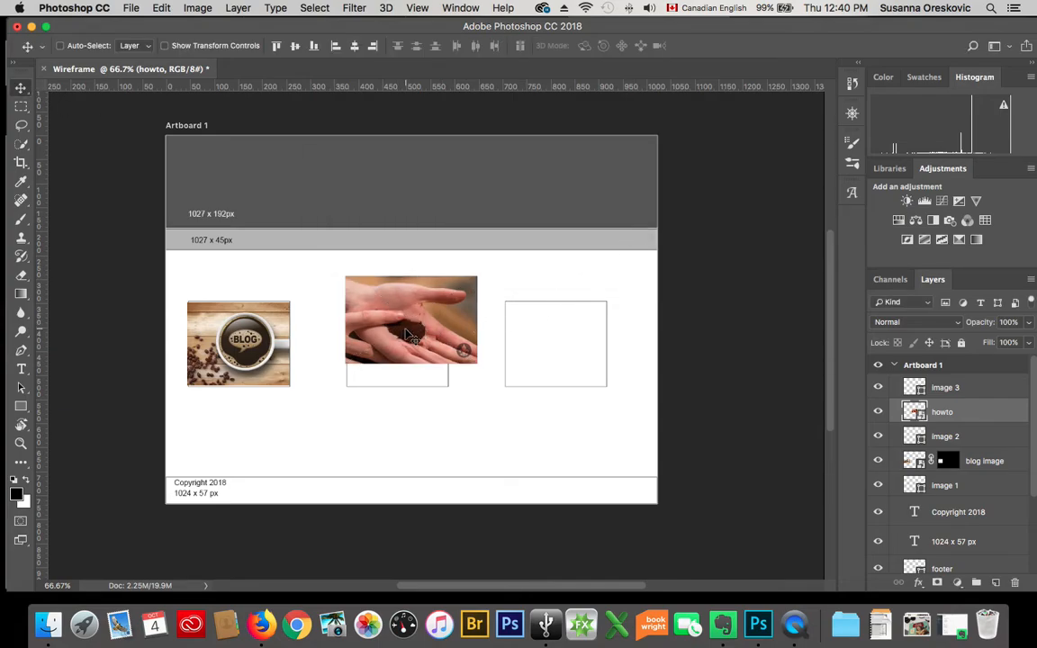
left_click_drag(407, 334, 394, 358)
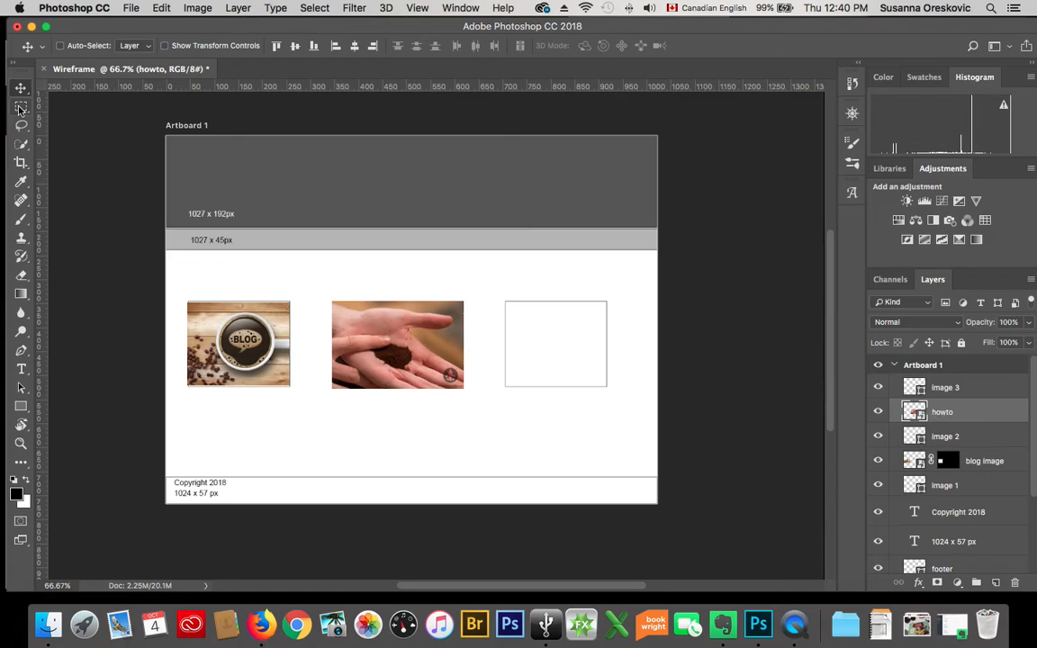
- Mask the howto image to the middle image box, using a rectangular selection traced around the box with the layer temporarily hidden
left_click(878, 411)
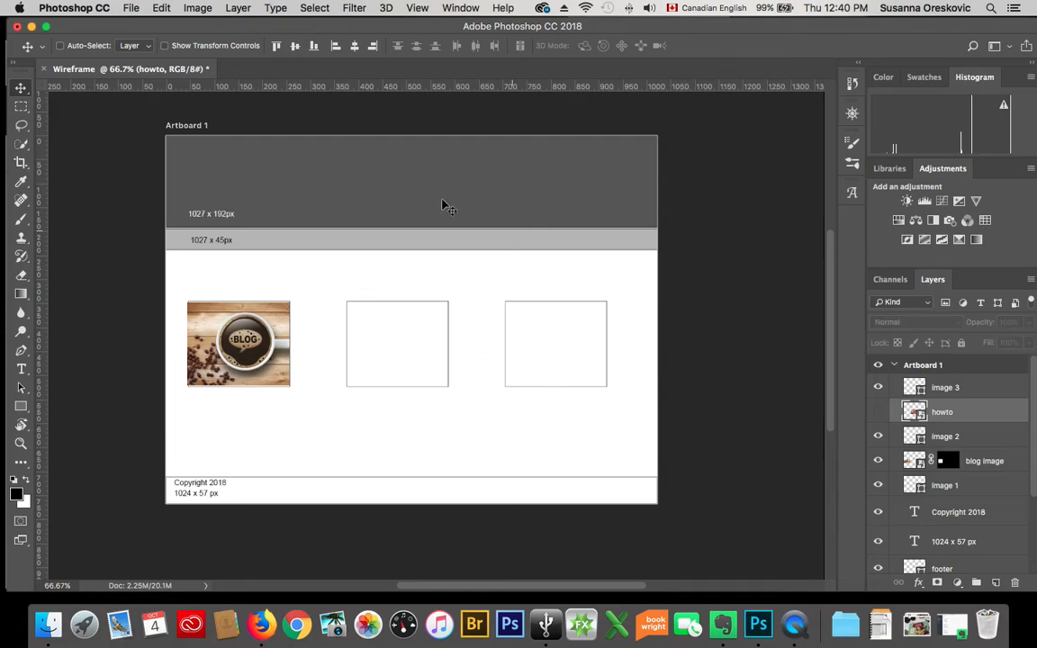
left_click(20, 107)
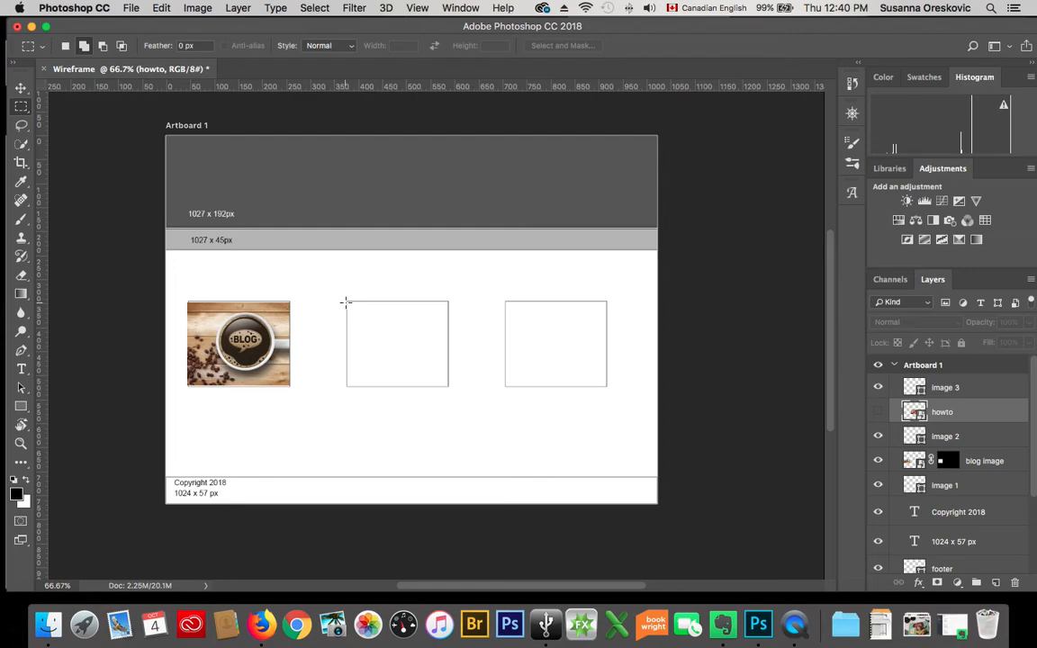
left_click_drag(347, 301, 451, 389)
scroll(451, 389, "right", 2)
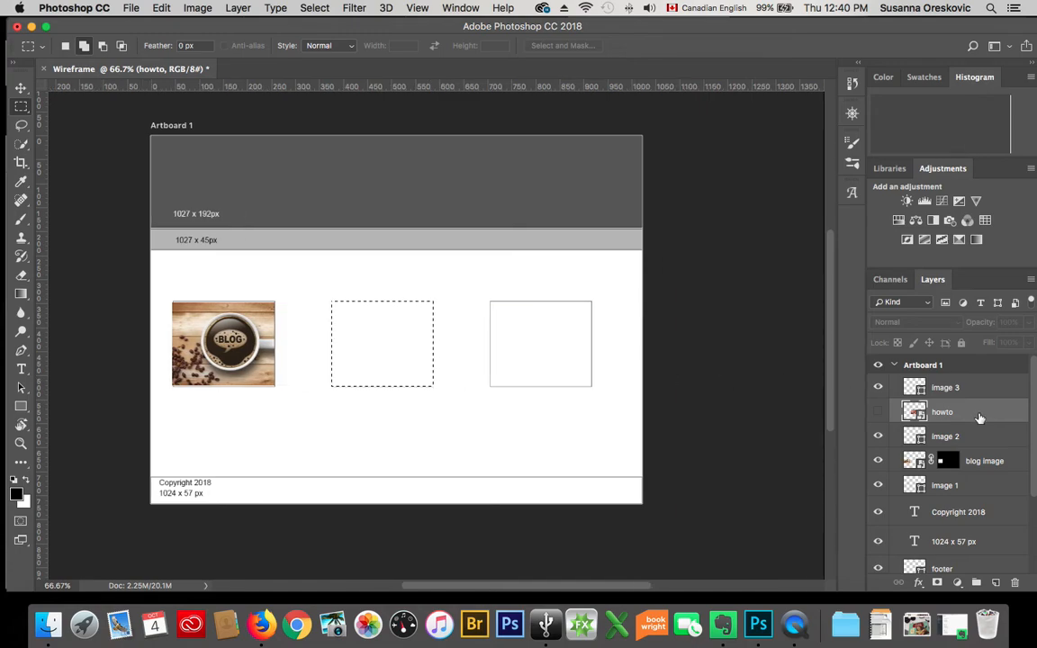
left_click(877, 411)
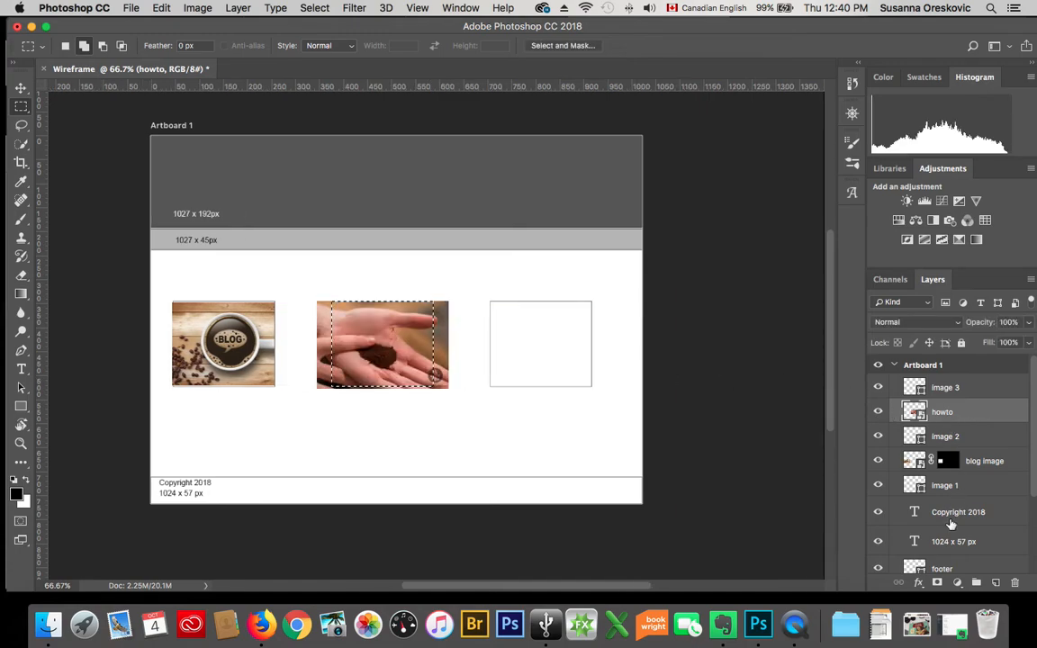
left_click(938, 583)
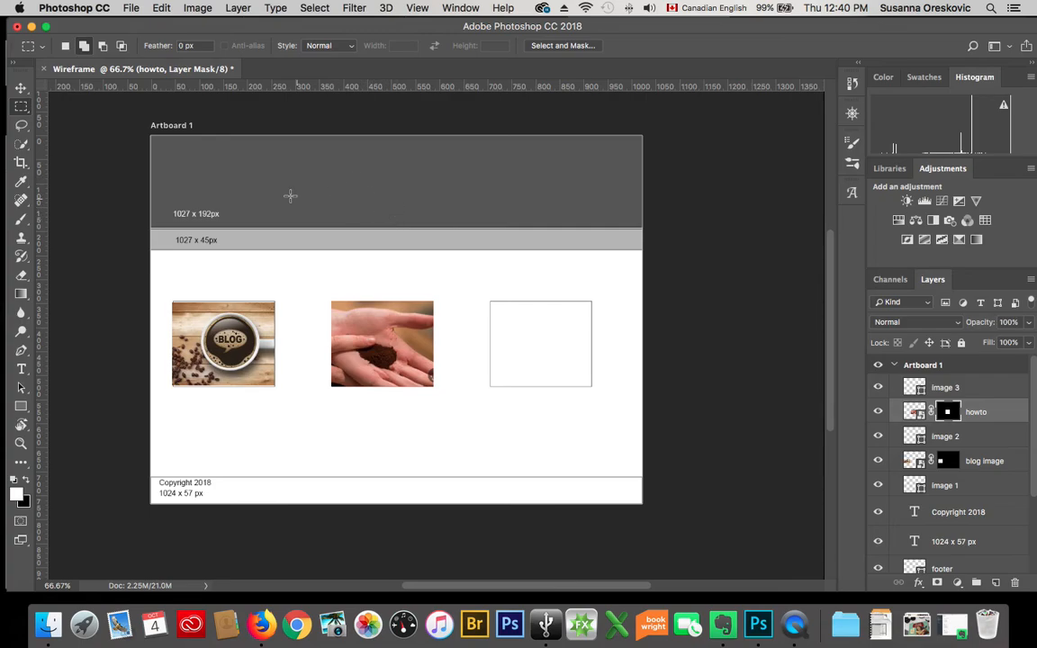
- Place logo_image.png as an embedded image above the howto layer and move it to the middle of the header section
left_click(130, 8)
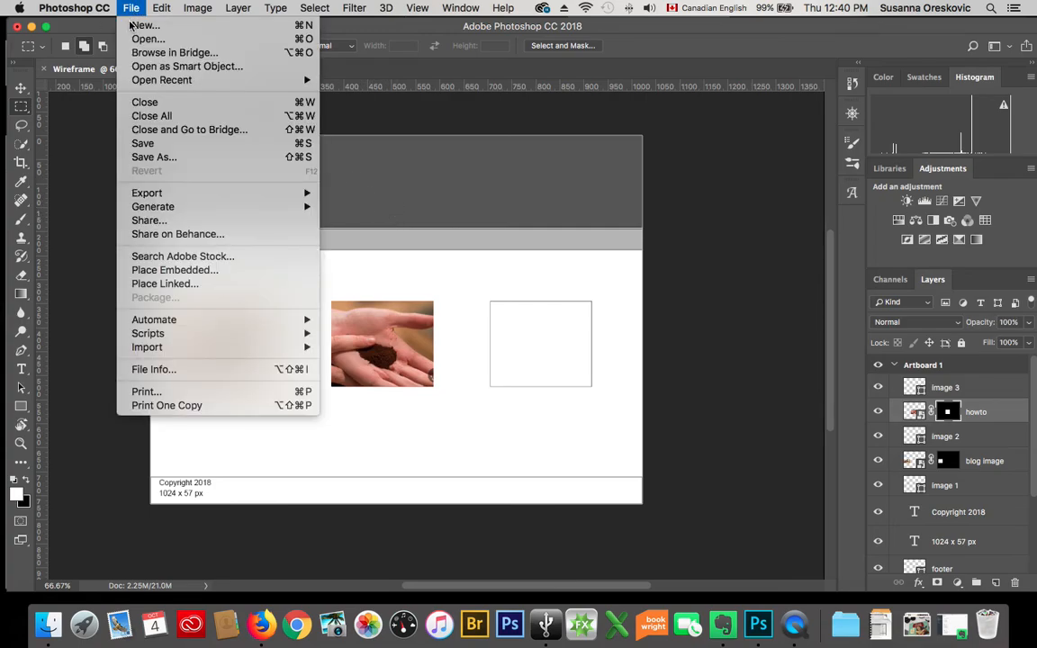
left_click(176, 272)
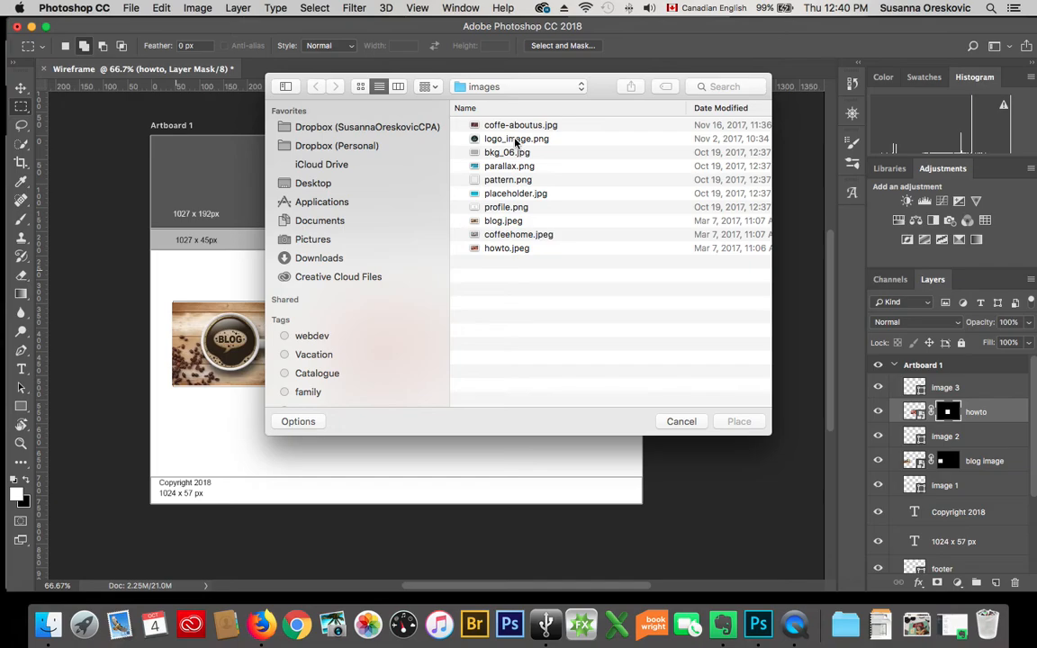
left_click(517, 140)
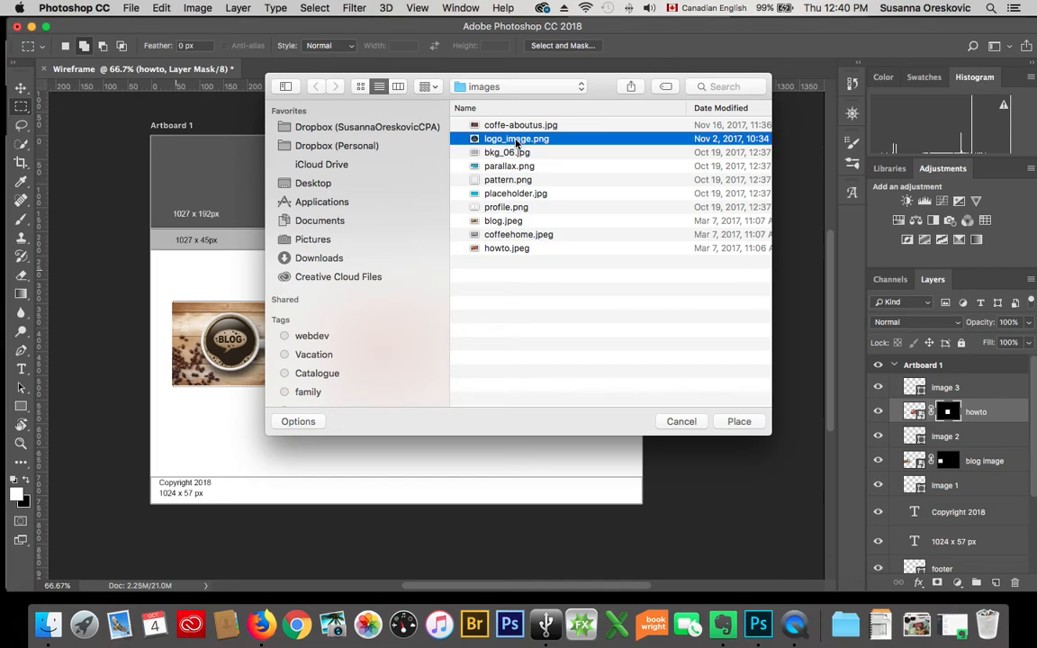
left_click(739, 423)
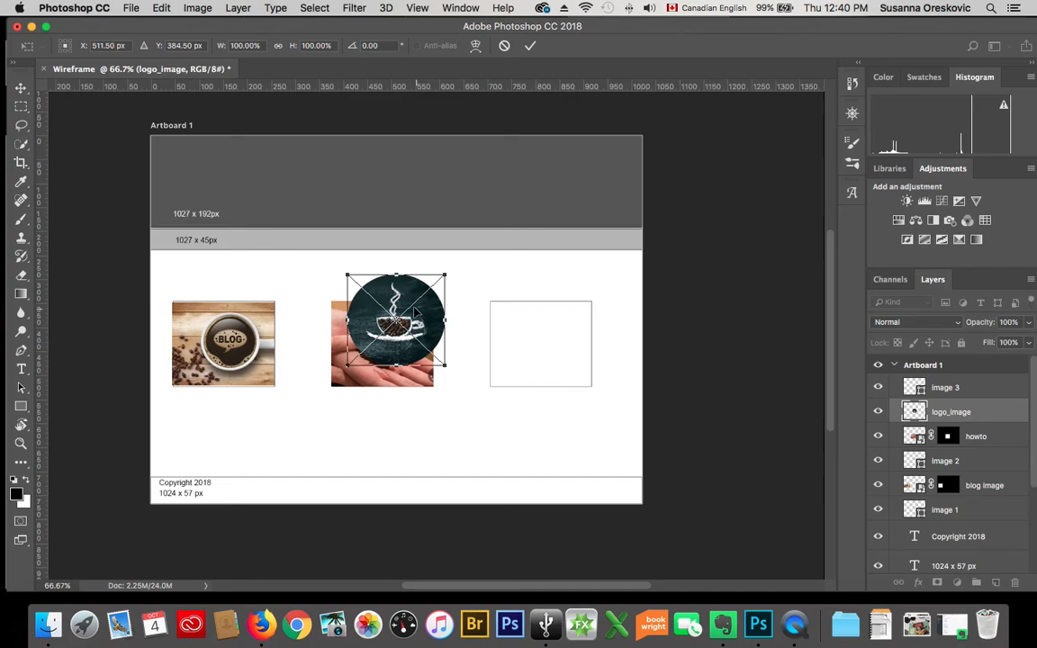
left_click(21, 87)
key("Return")
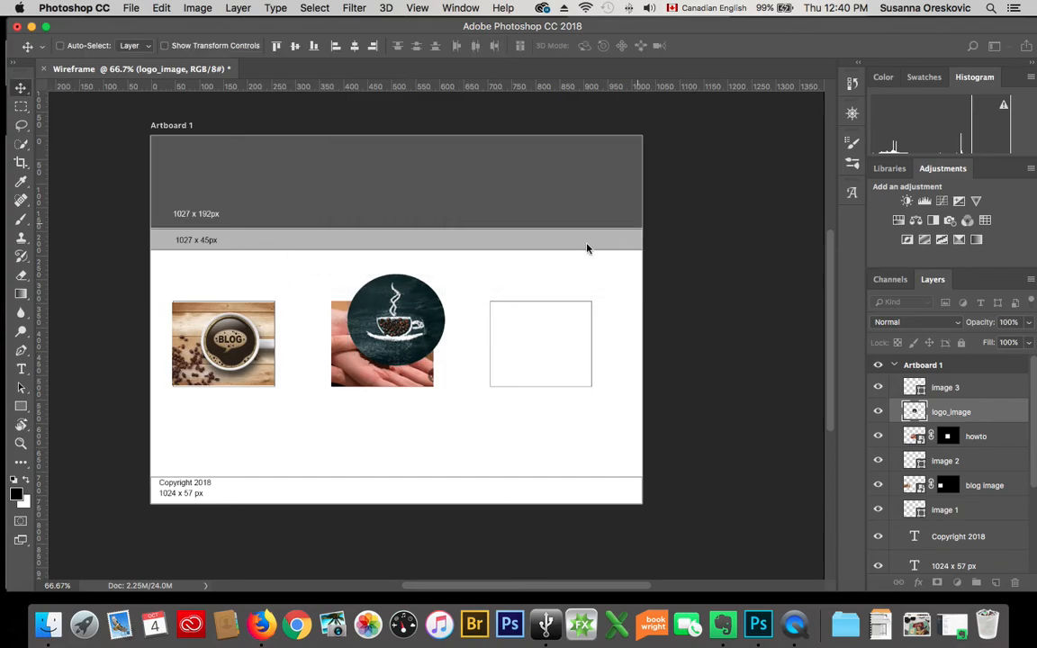
left_click_drag(402, 335, 396, 194)
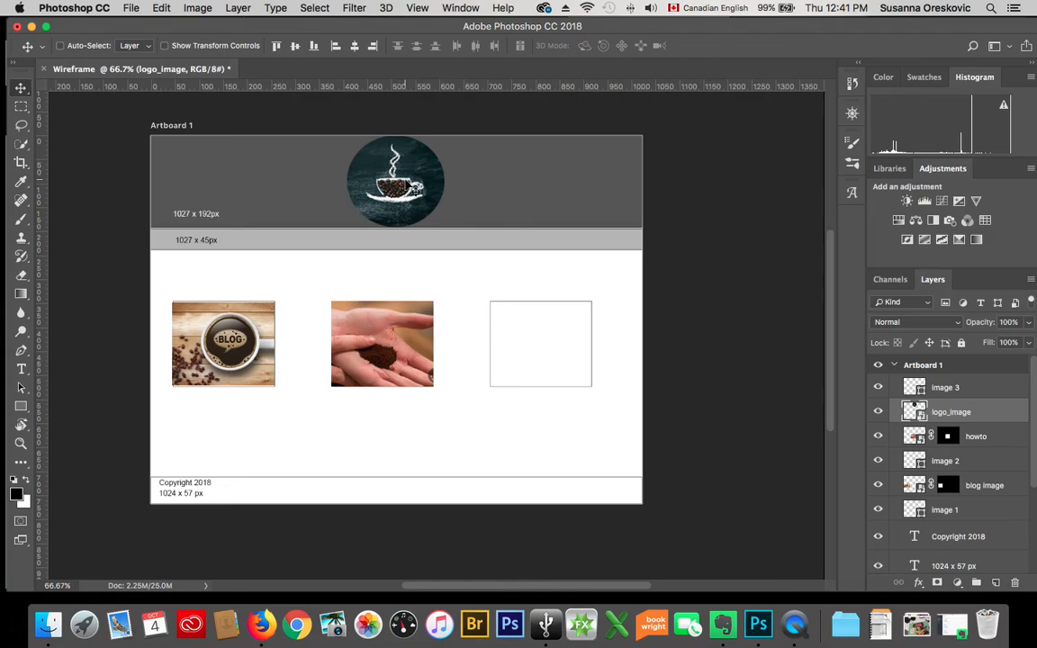
- Switch from the Move tool to the Rectangular Marquee tool with the logo layer still selected
left_click(20, 107)
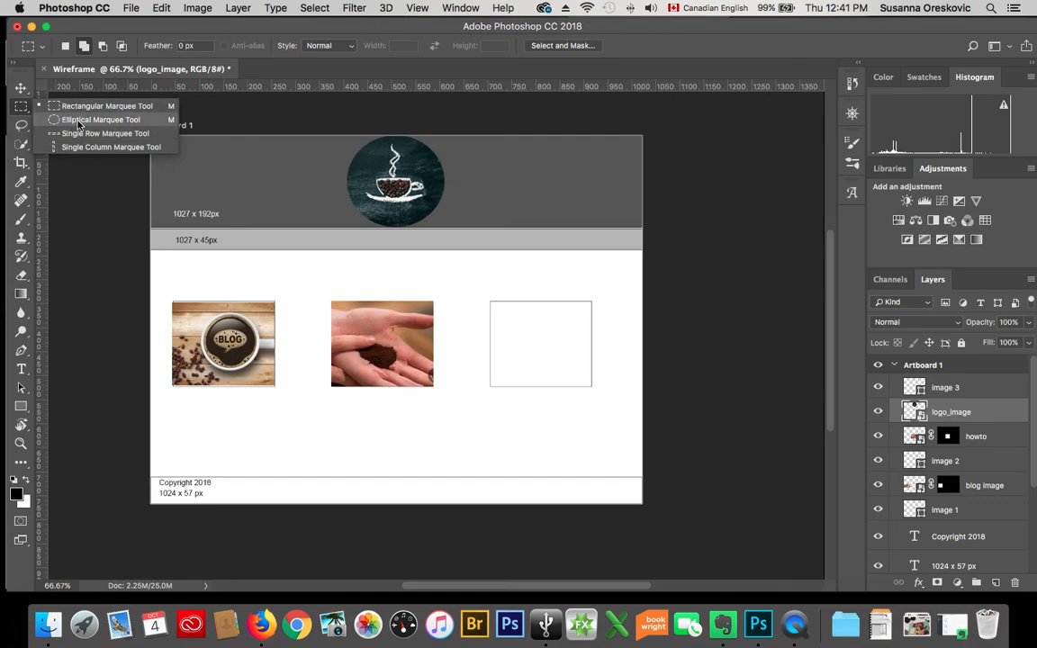
left_click(66, 109)
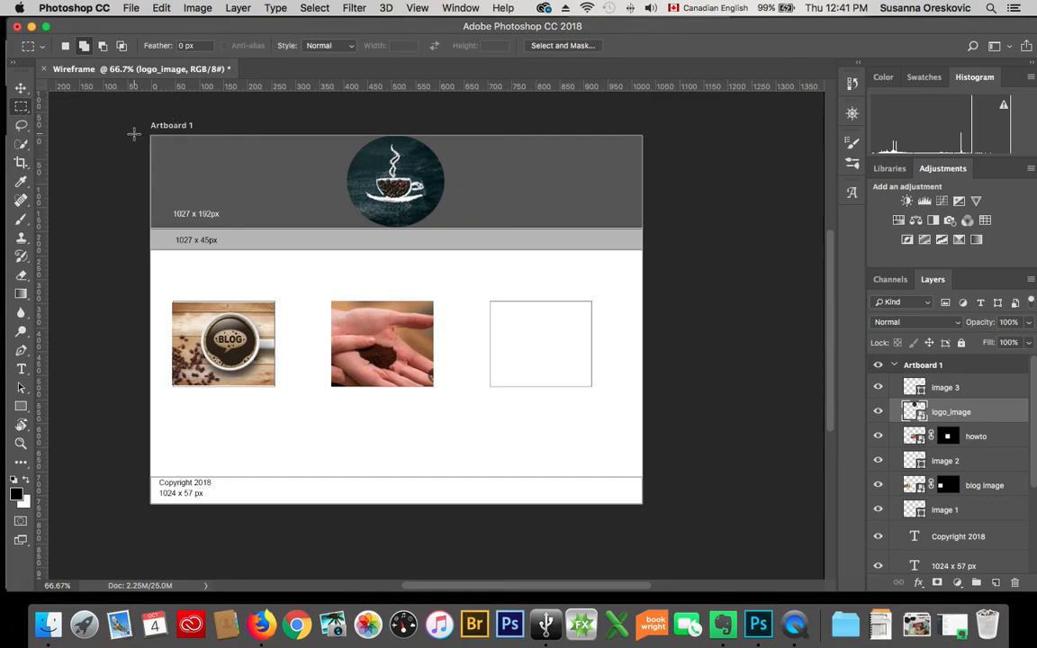